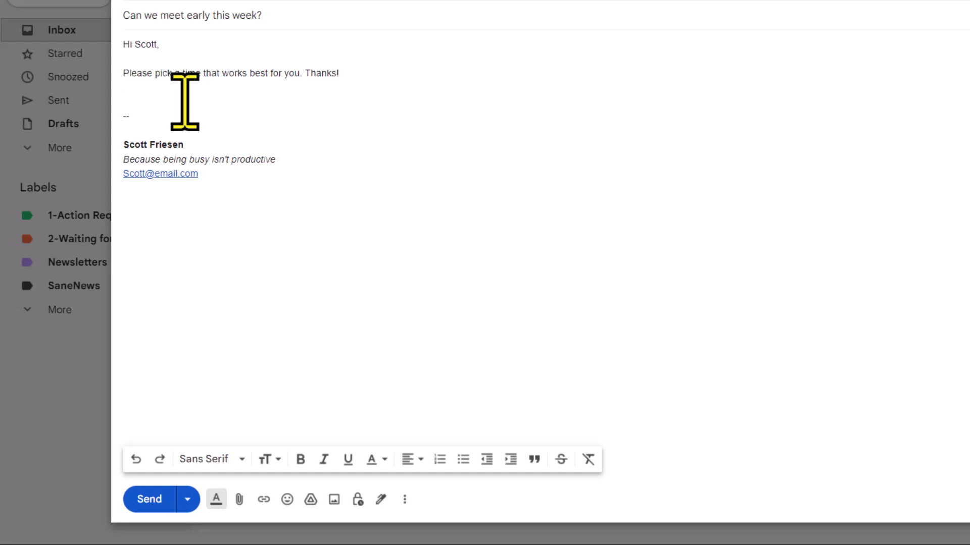
Add a blank line below the message text and start offering free meeting times in the email
key(Return)
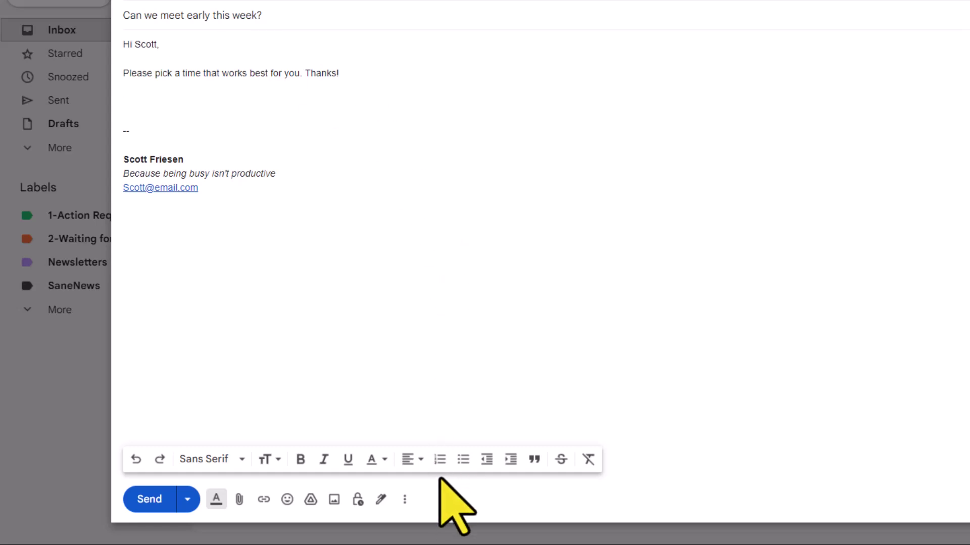
click(405, 500)
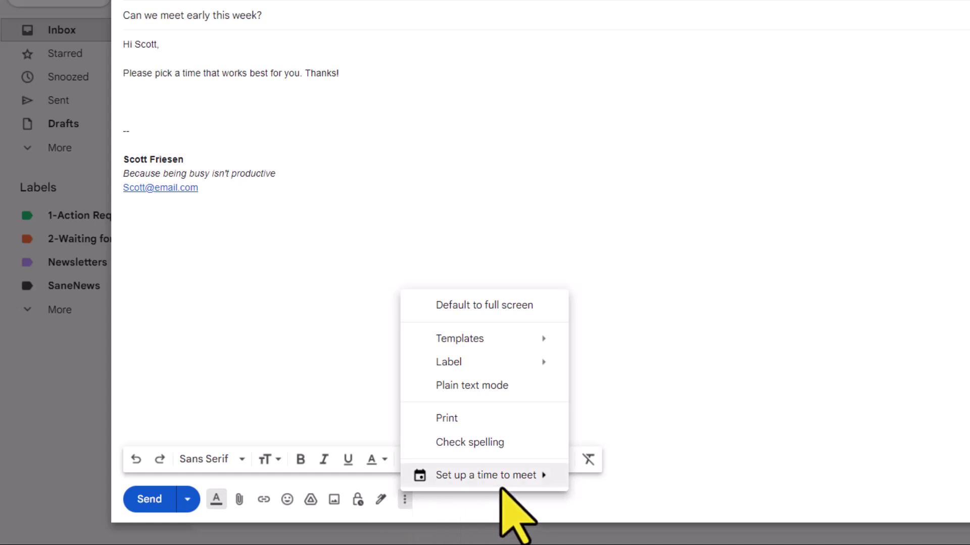
mouse_move(483, 487)
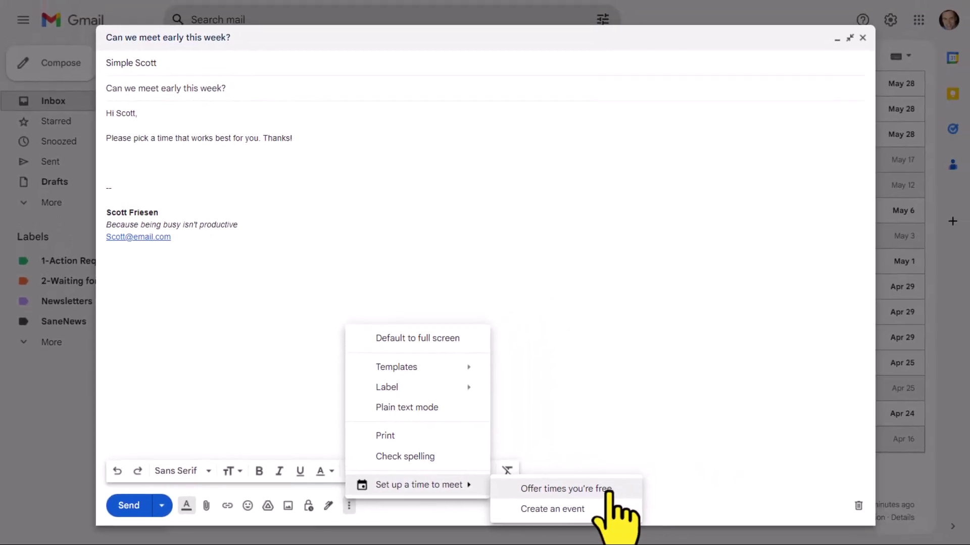
click(608, 489)
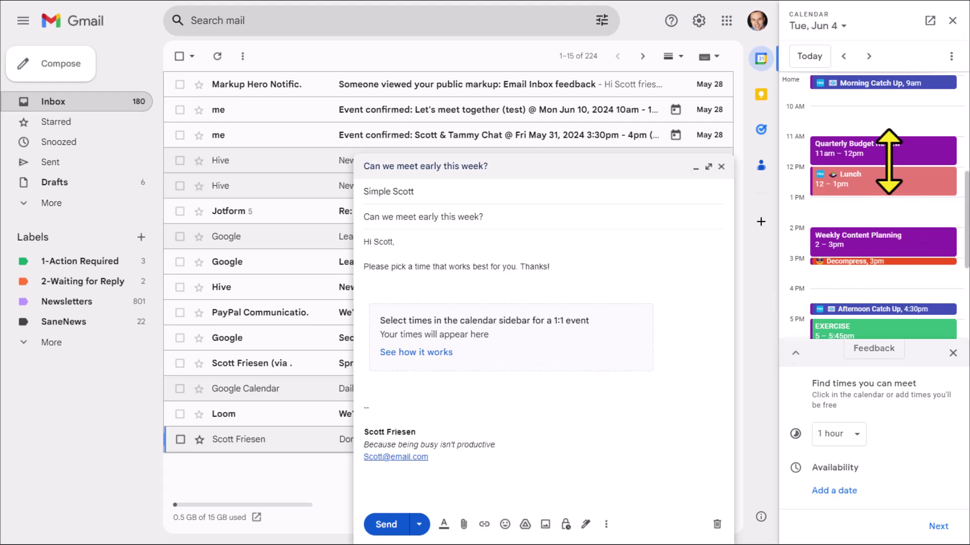
Look through the Tuesday, June 4 schedule for open time slots
scroll(888, 161, down, 1)
scroll(889, 161, down, 4)
scroll(889, 161, up, 7)
scroll(889, 162, down, 2)
scroll(876, 212, up, 1)
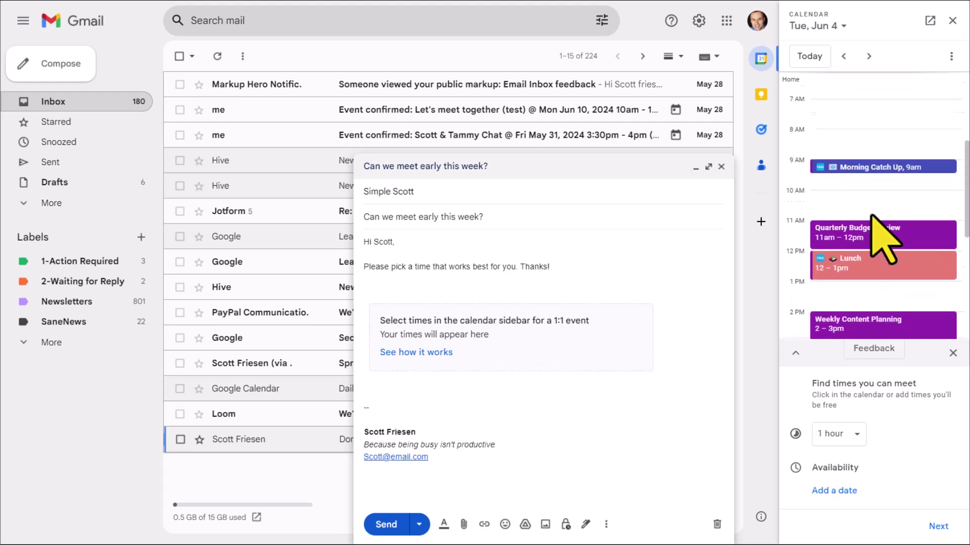
scroll(873, 222, down, 4)
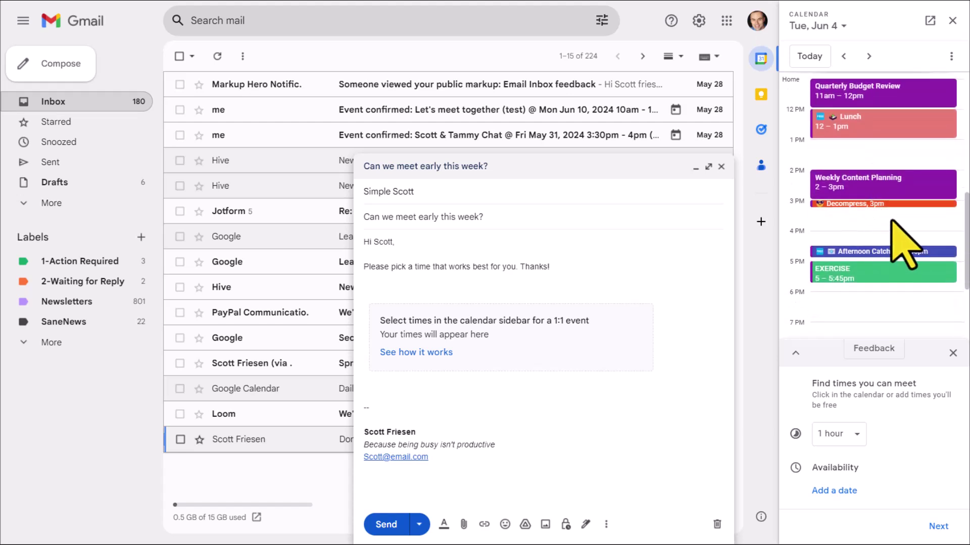
scroll(881, 230, up, 3)
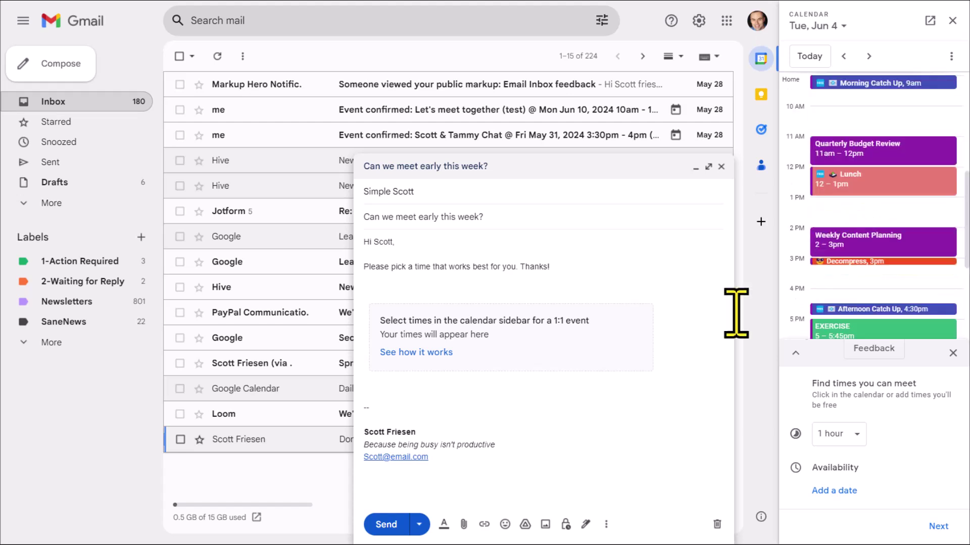
Offer 10:00am to 12:00pm on Wednesday, June 5 as available time
click(869, 55)
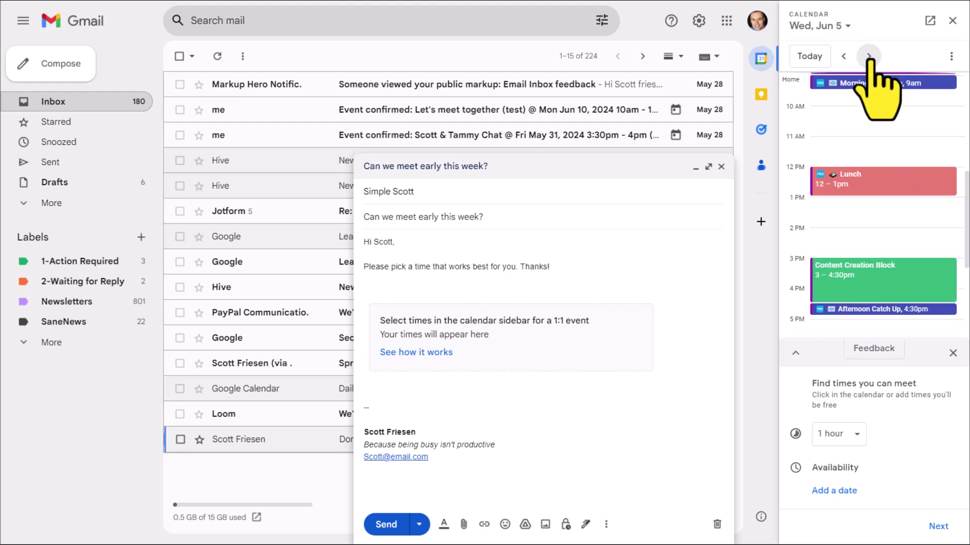
scroll(887, 201, up, 3)
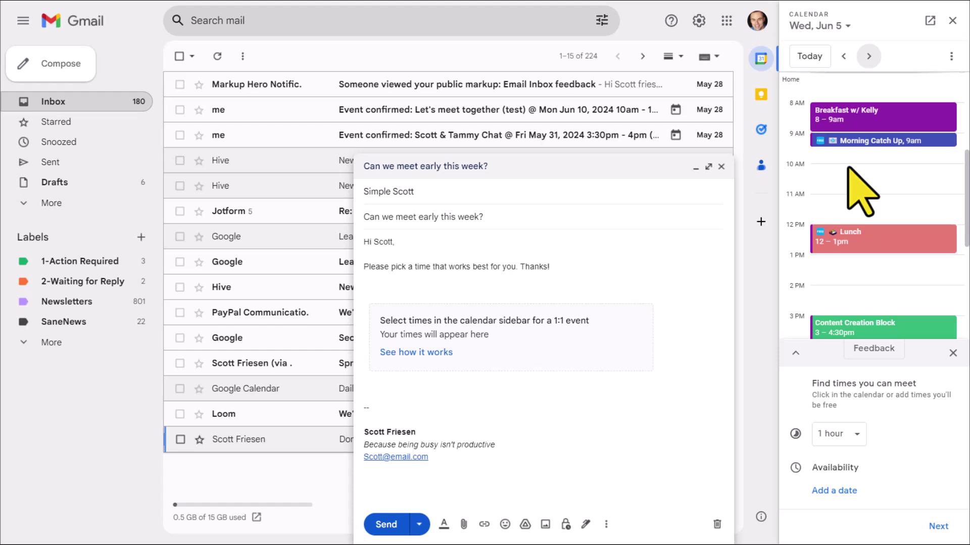
drag(847, 168, 838, 223)
mouse_move(932, 167)
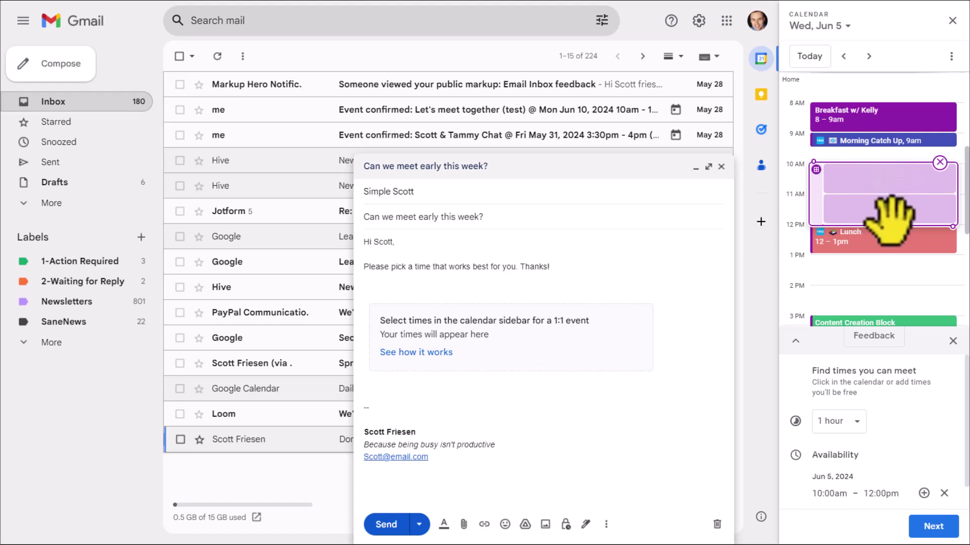
Try a second June 5 availability window from 1:00pm to 3:00pm and remove it again
scroll(859, 202, down, 2)
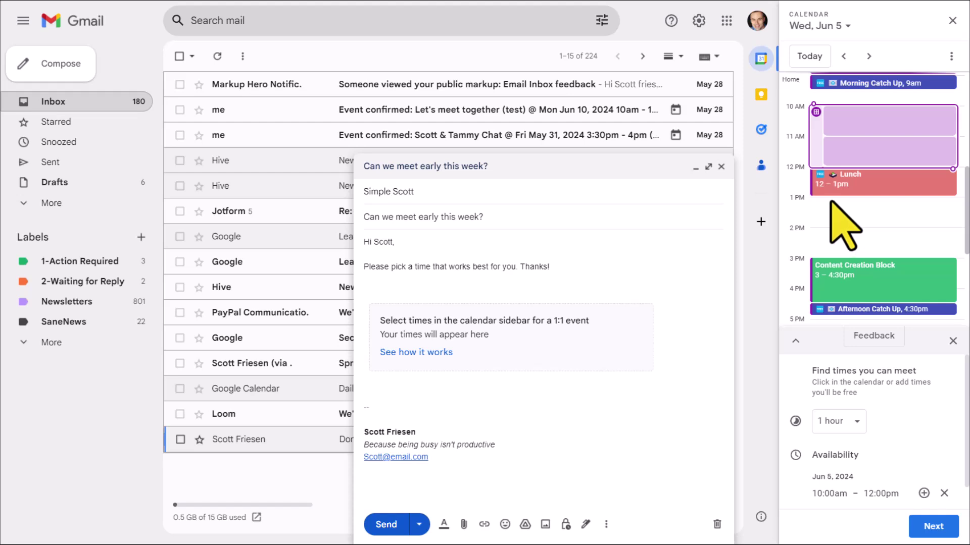
drag(831, 201, 836, 252)
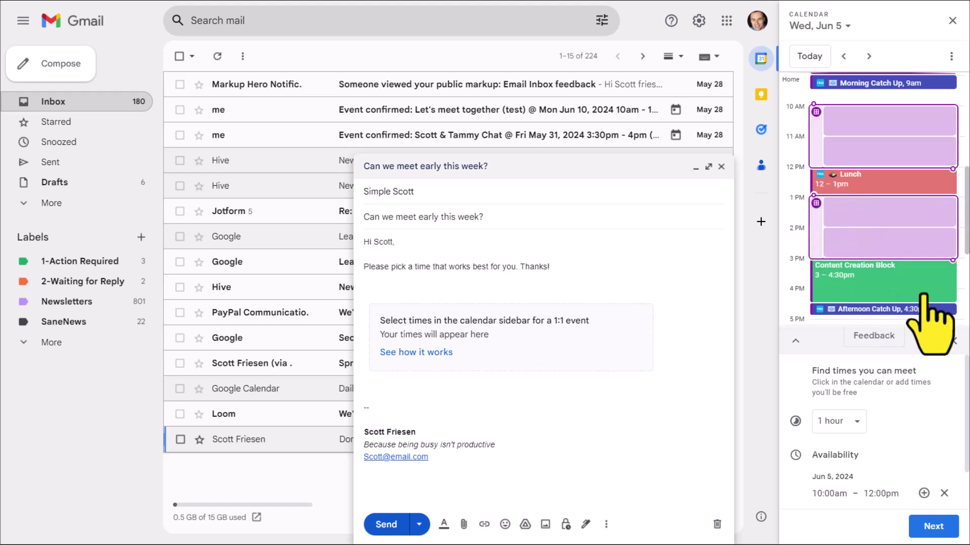
scroll(917, 465, down, 1)
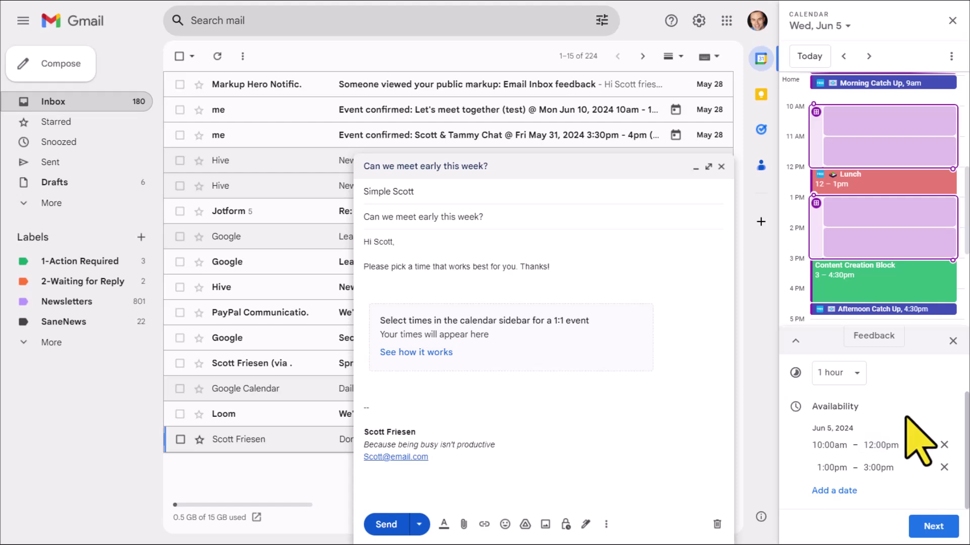
scroll(919, 437, up, 1)
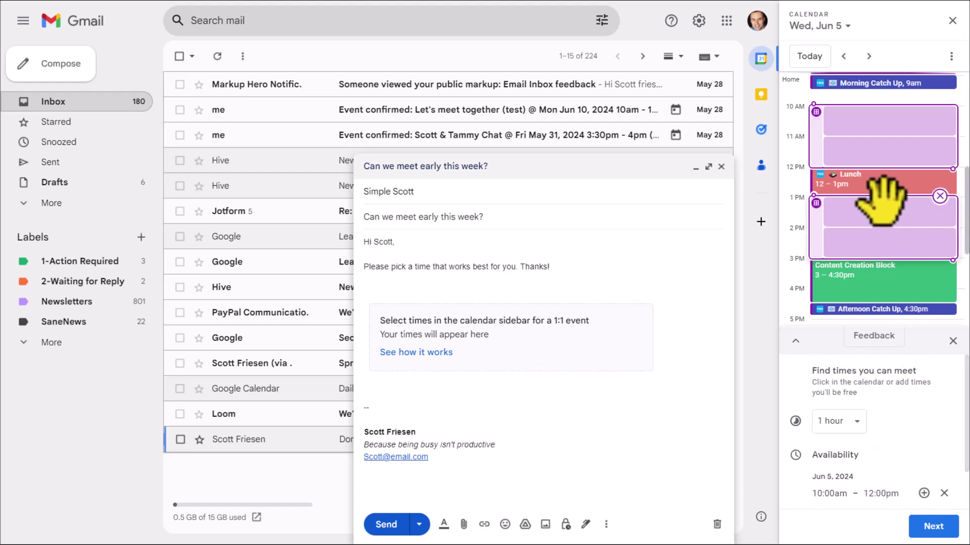
click(939, 196)
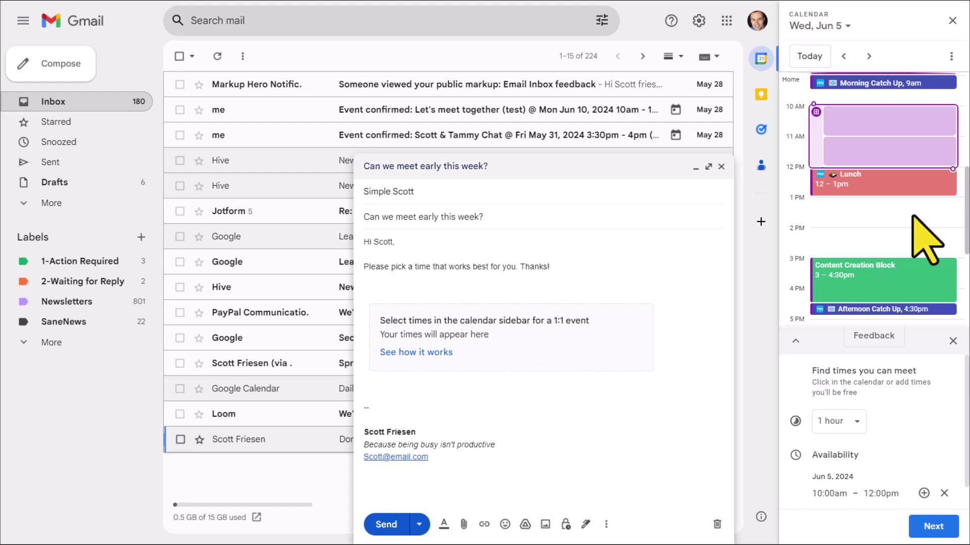
Adjust the June 5 morning window to 9:30am–10:30am and offer 1:00pm–3:00pm the same day
scroll(869, 177, up, 2)
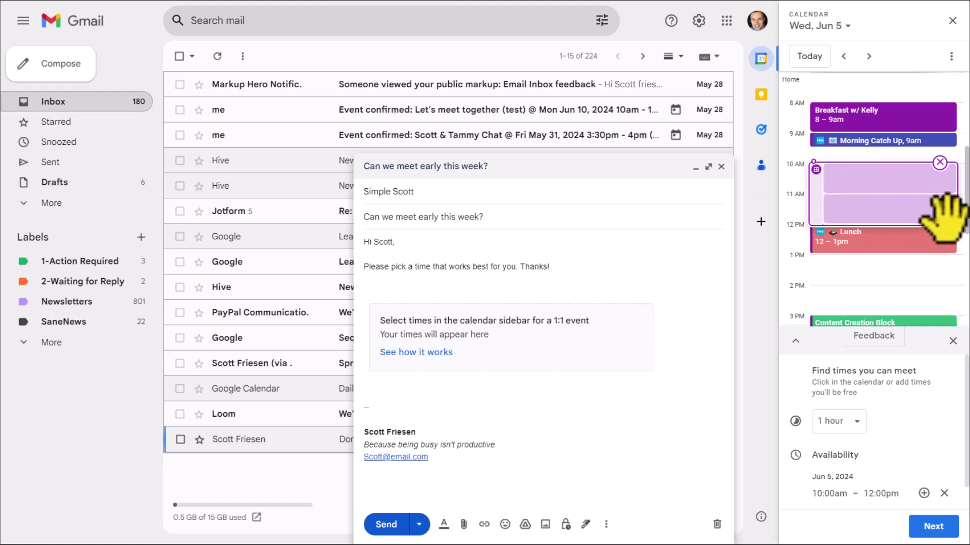
drag(945, 222, 941, 195)
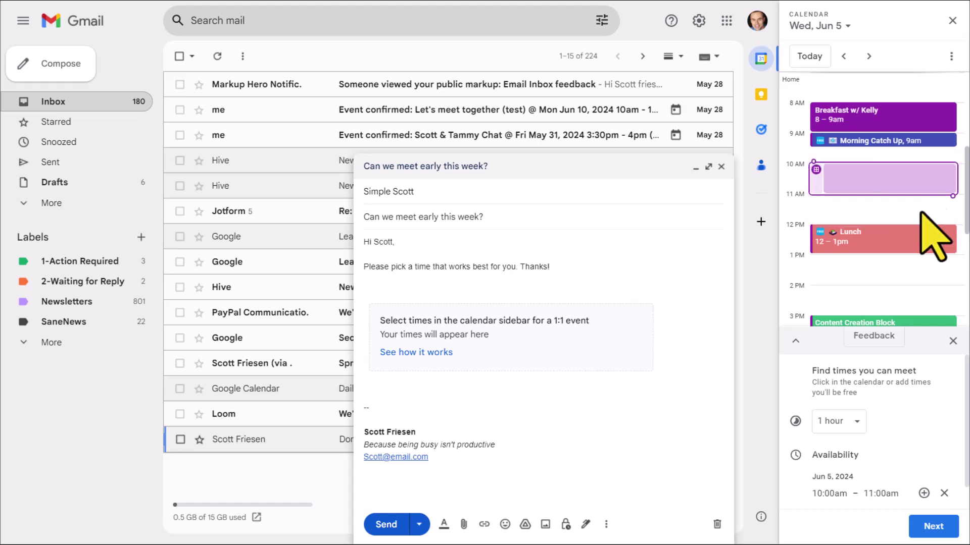
drag(811, 163, 818, 144)
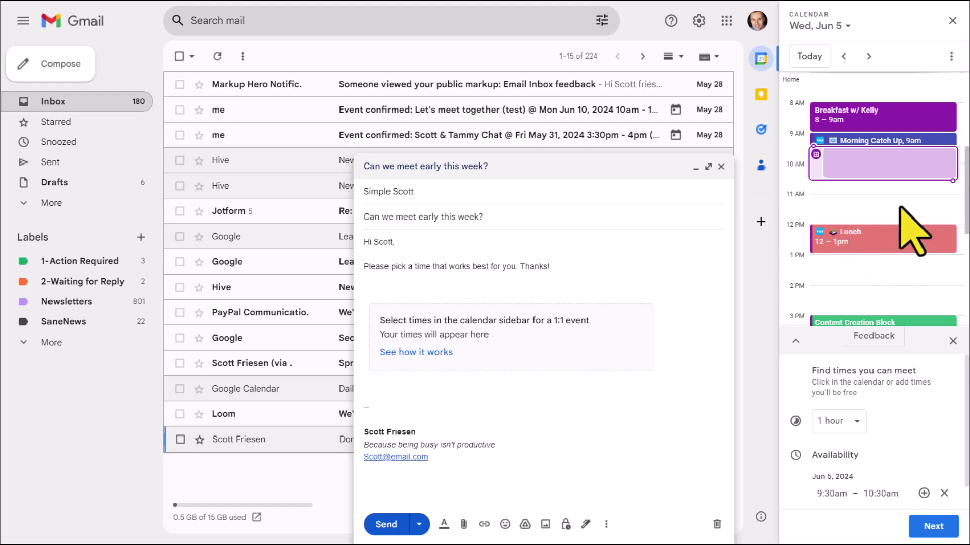
scroll(909, 238, down, 1)
drag(851, 217, 841, 258)
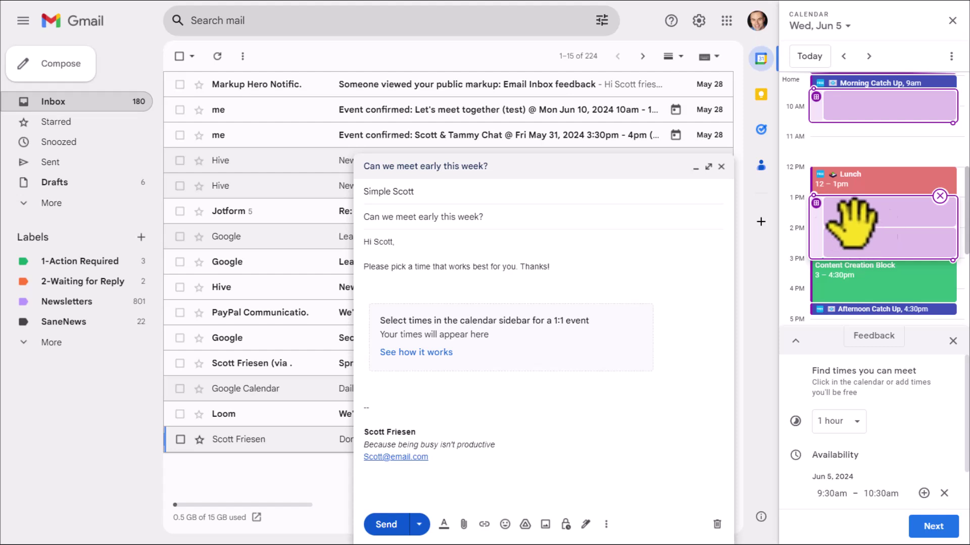
Offer 7:00am to 9:00am on Friday, June 7 as available time
click(868, 56)
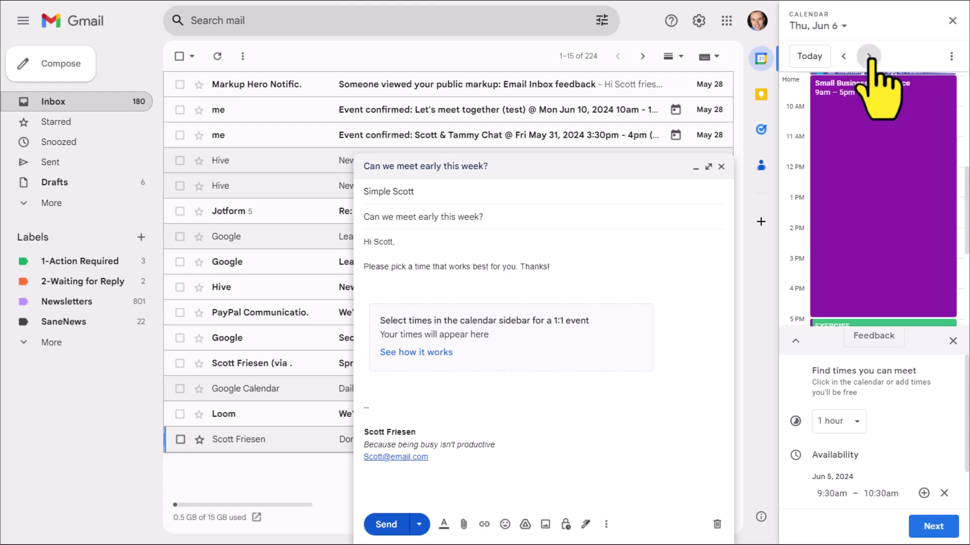
click(868, 56)
scroll(871, 212, down, 2)
scroll(870, 204, up, 2)
scroll(866, 199, up, 3)
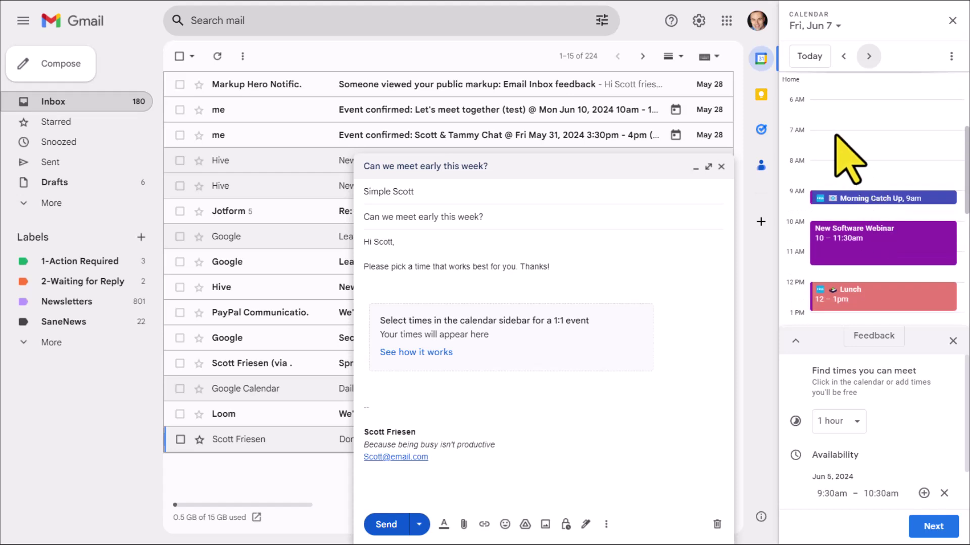
drag(836, 135, 846, 191)
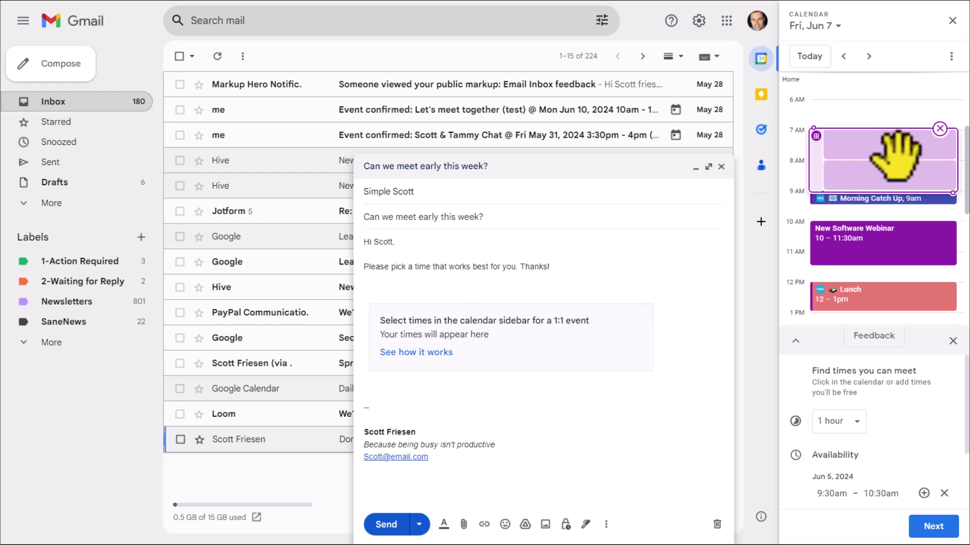
Set the meeting duration for the offered times to 30 minutes
click(856, 427)
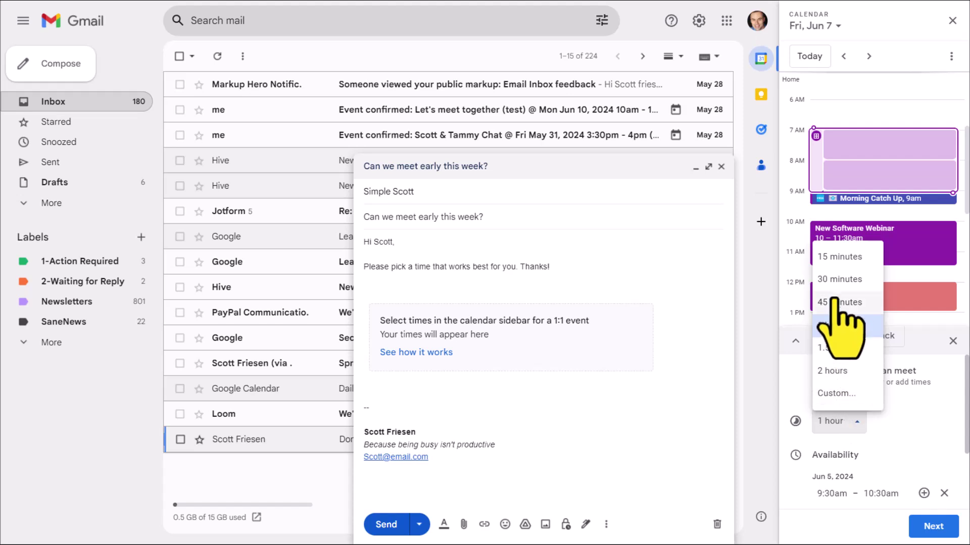
click(848, 279)
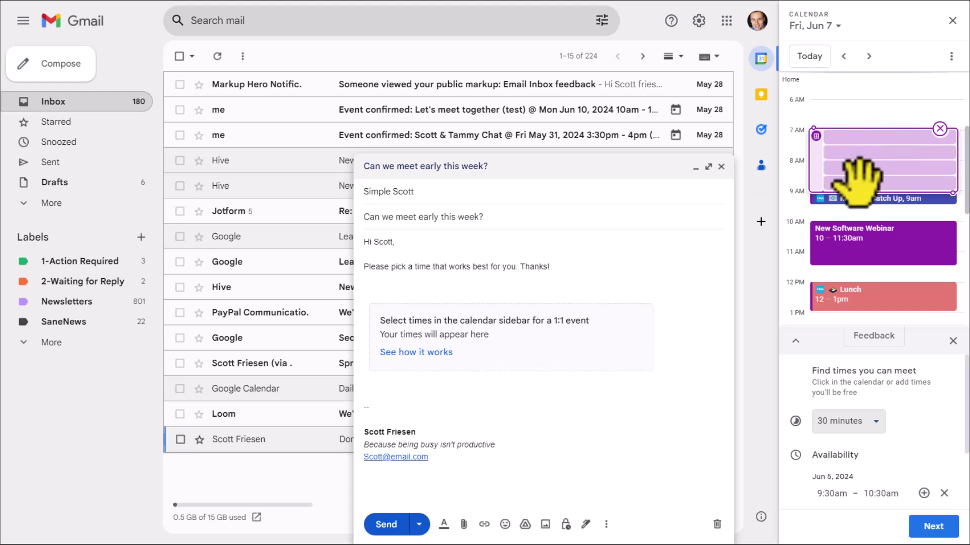
scroll(904, 373, down, 2)
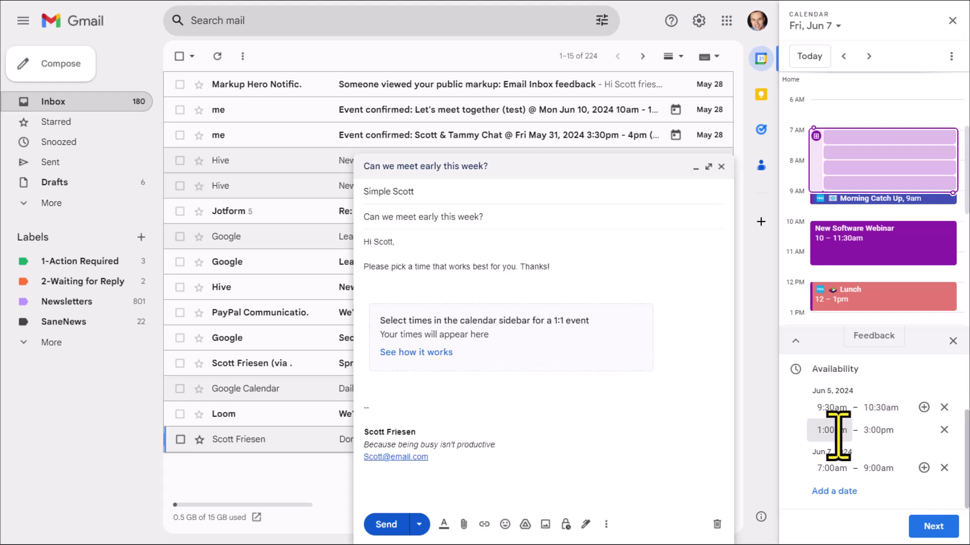
click(923, 407)
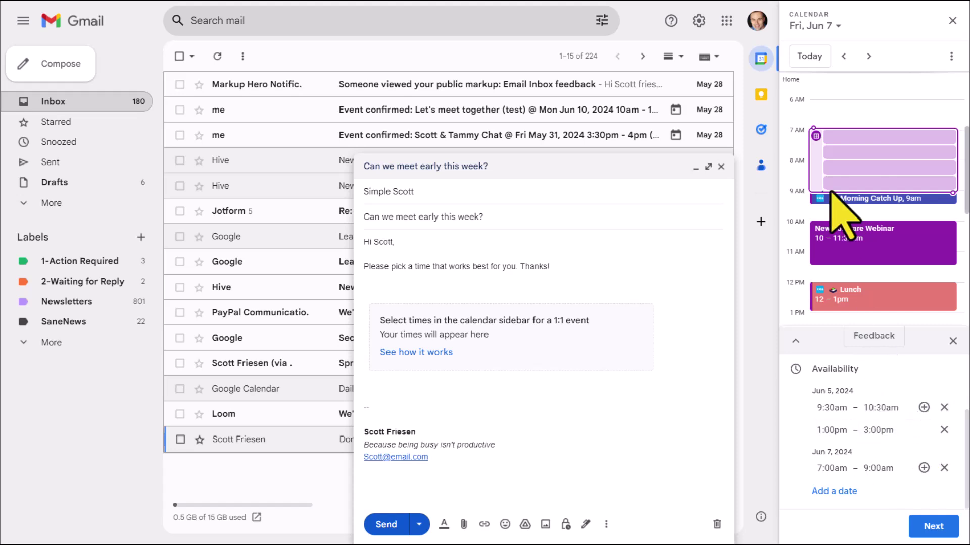
mouse_move(881, 147)
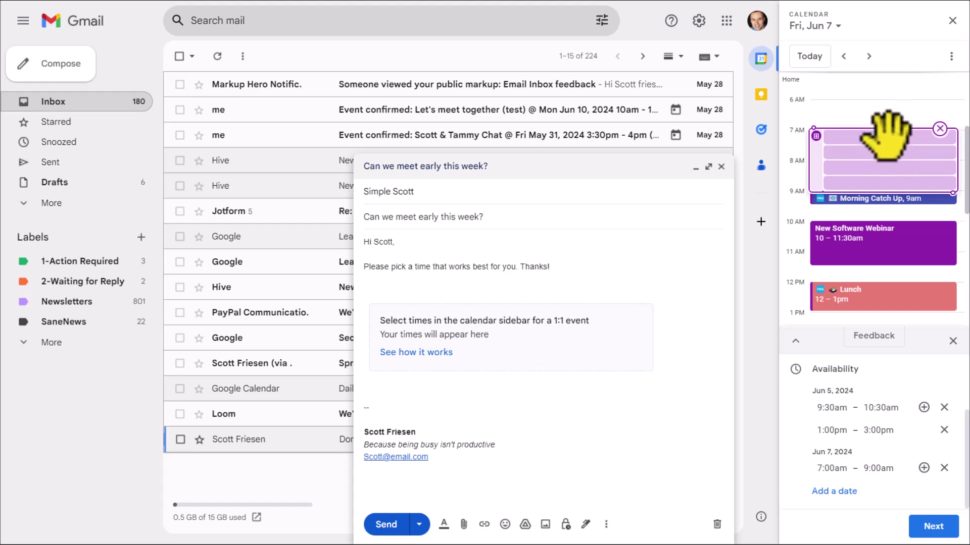
drag(865, 149, 884, 166)
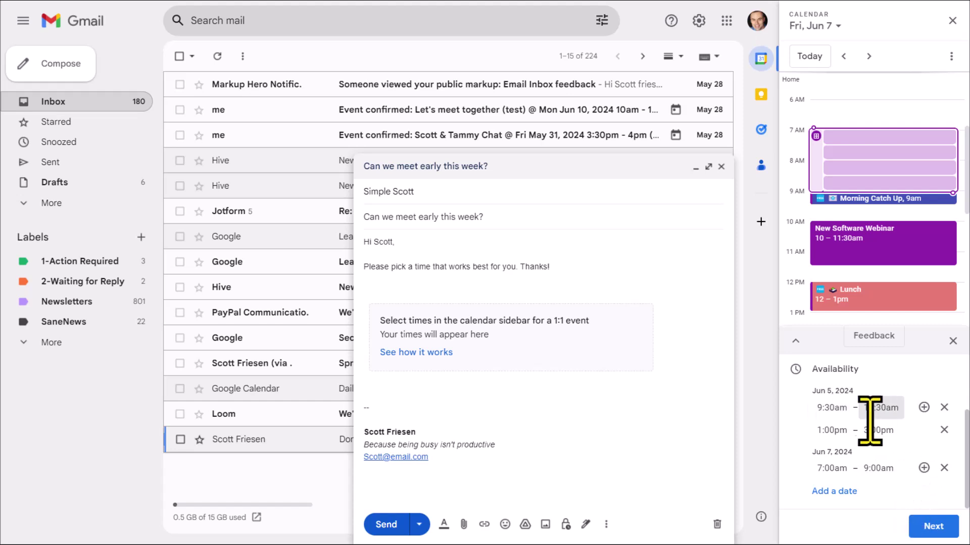
Continue to the event details and set the event title to "Chat with" followed by the invitee's first name
click(933, 526)
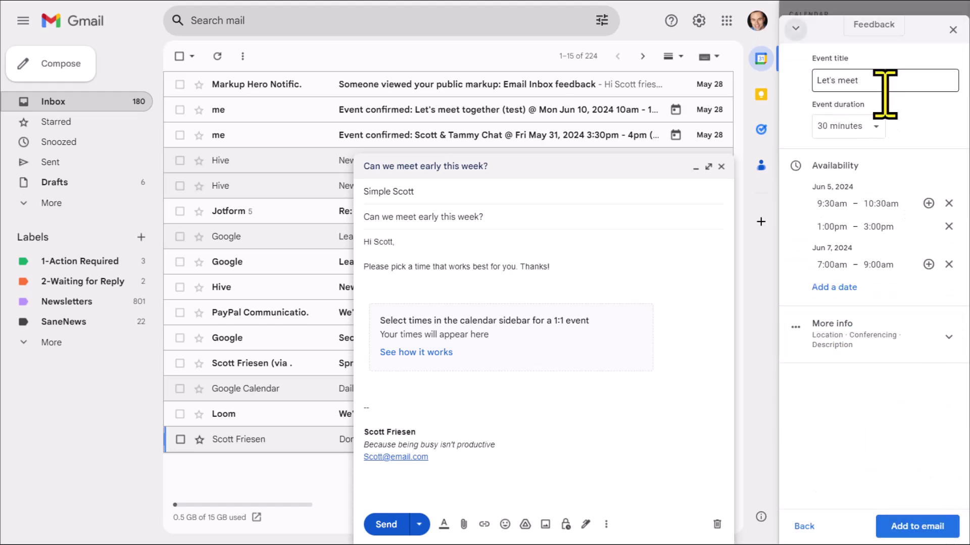
triple_click(843, 82)
key(BackSpace)
text(Chat with Ted)
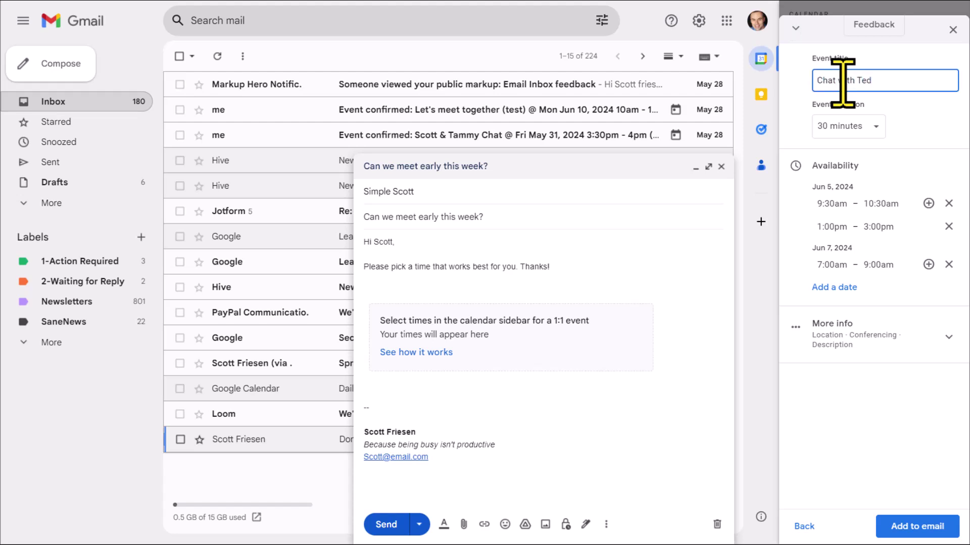
click(936, 61)
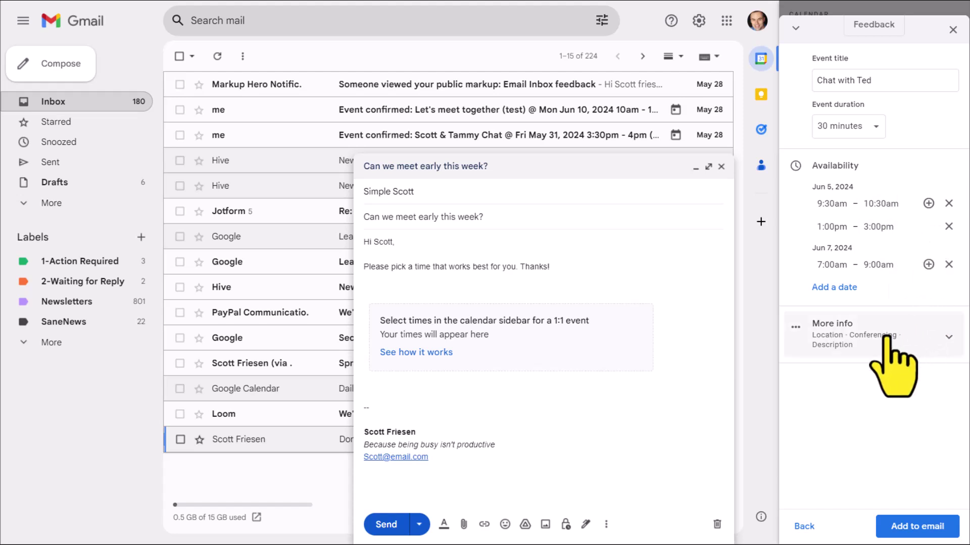
Expand the event's additional info and examine the location, conferencing and description options, leaving them blank
click(948, 338)
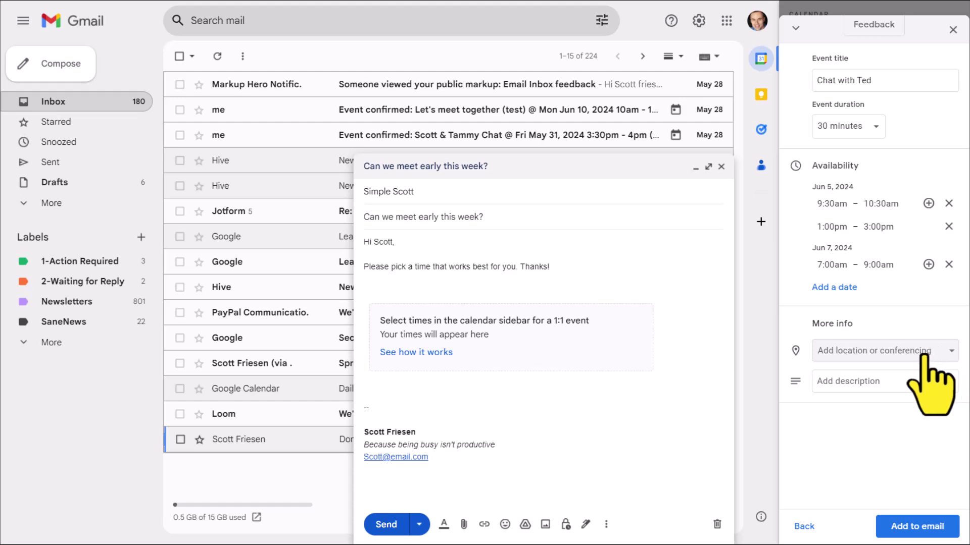
click(953, 353)
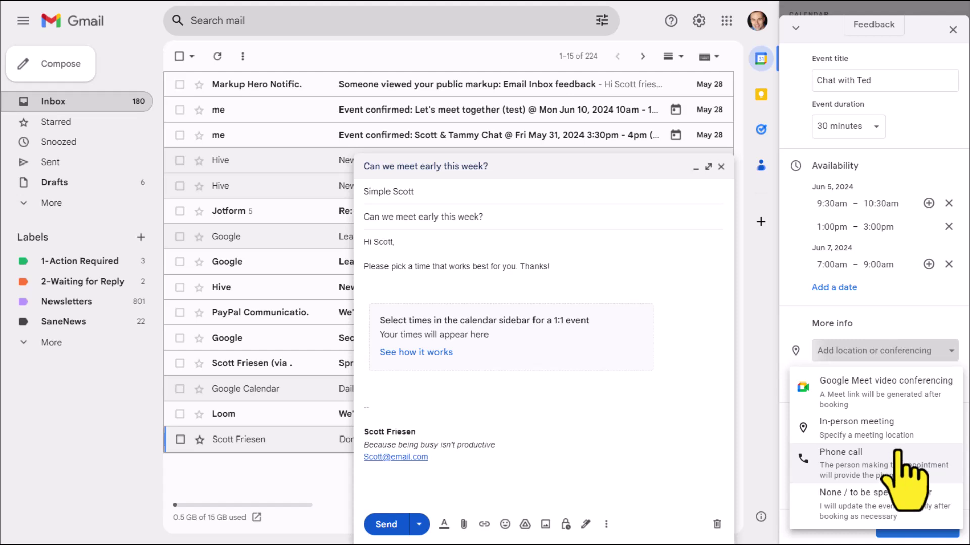
click(871, 497)
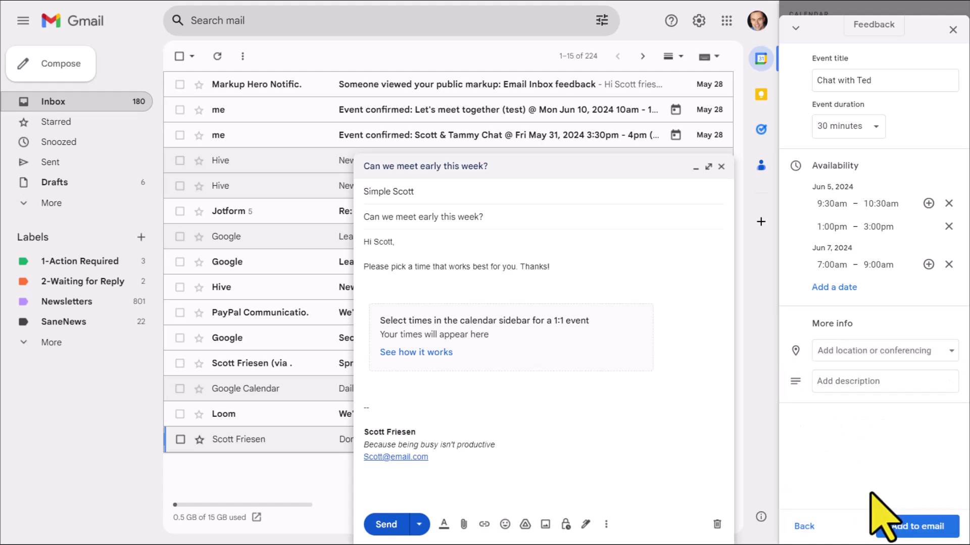
click(930, 350)
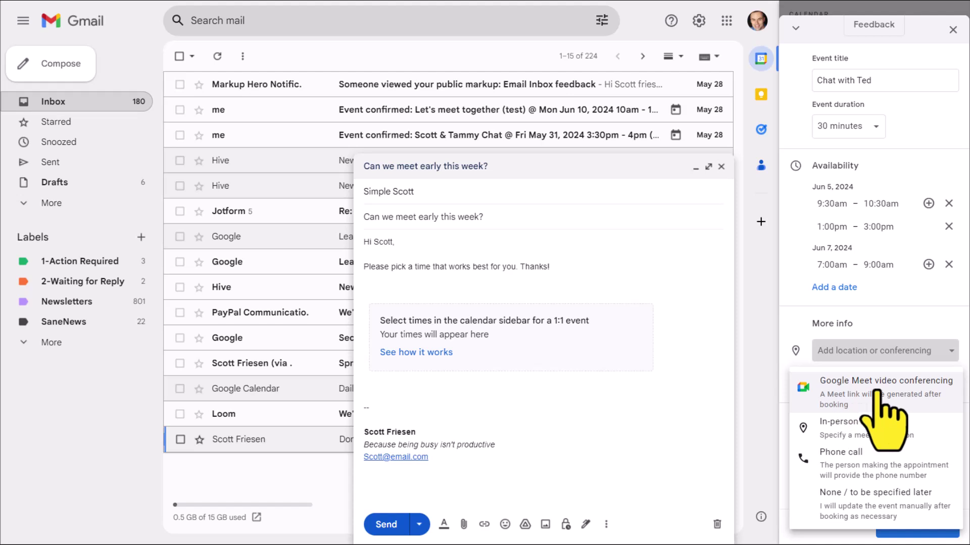
click(921, 339)
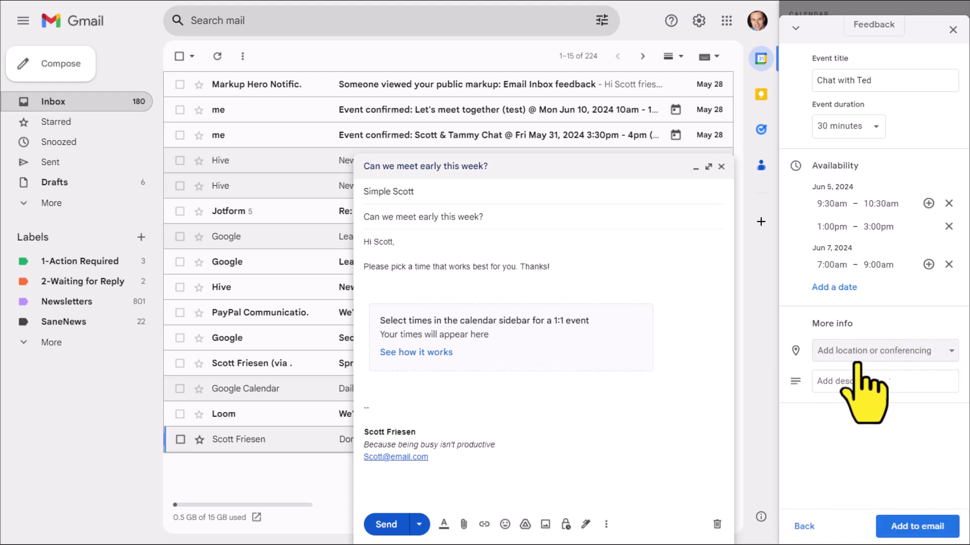
click(847, 382)
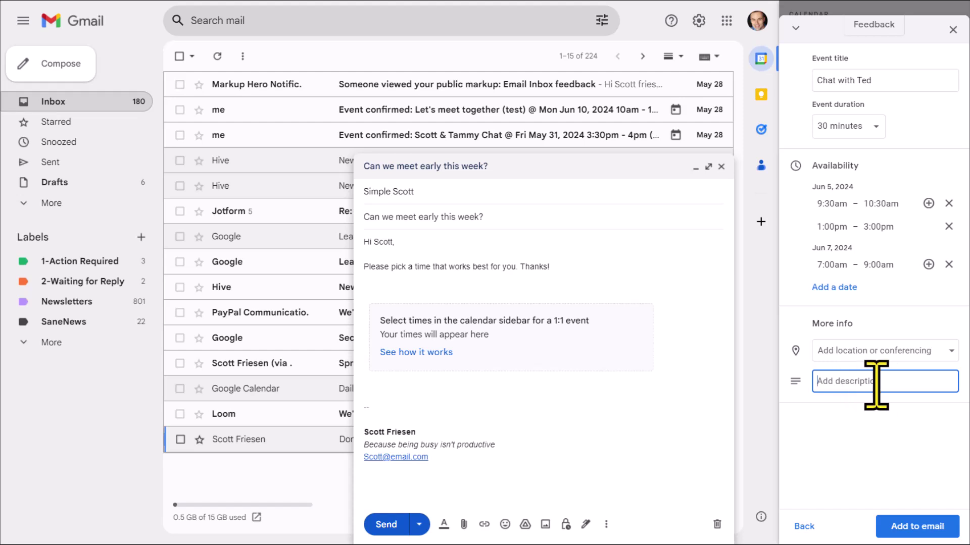
click(842, 438)
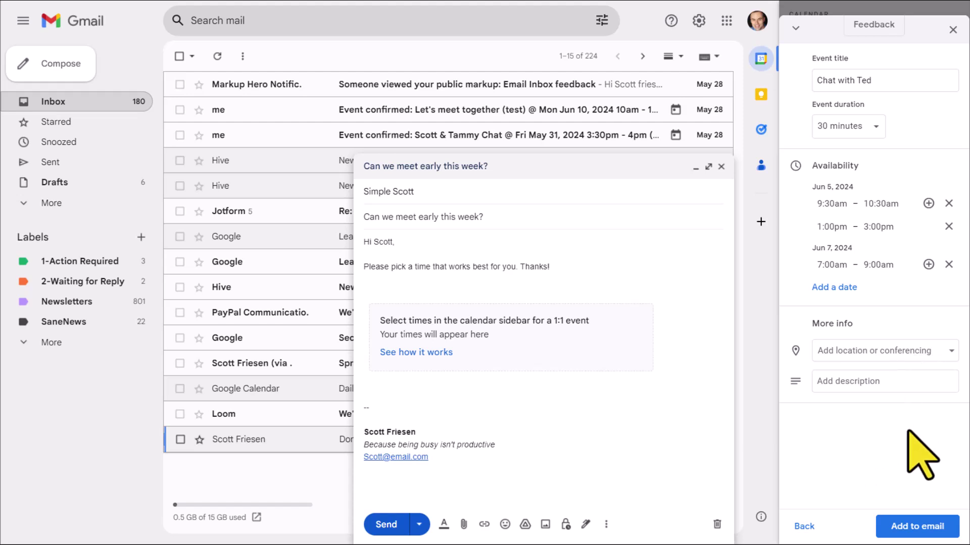
Insert the proposed meeting times into the email and enlarge the message window to review the June 5 and June 7 slots
click(914, 528)
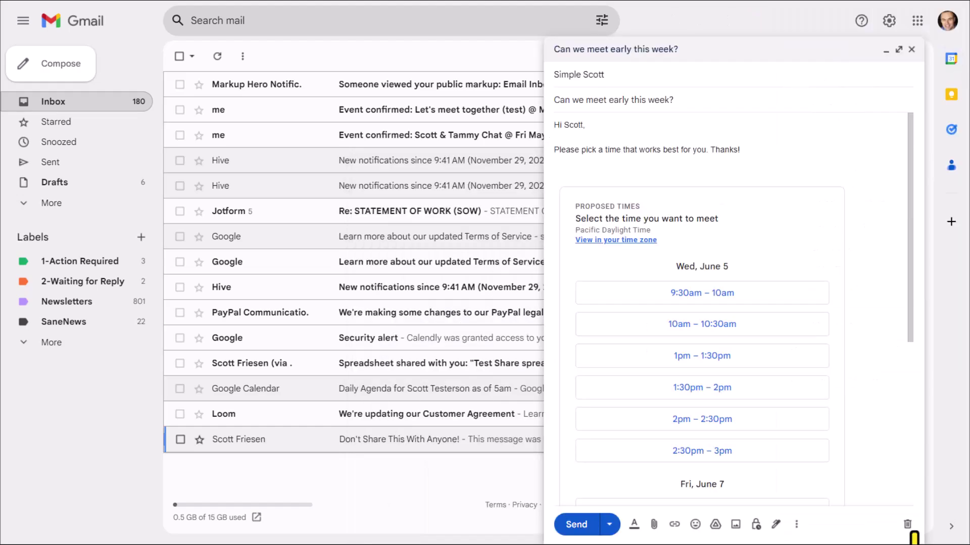
click(898, 49)
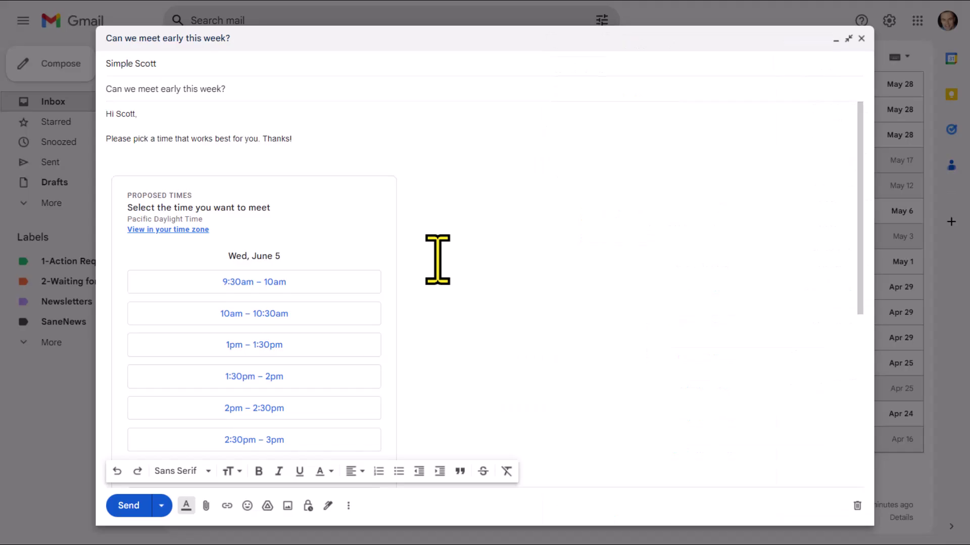
scroll(434, 257, down, 1)
scroll(432, 254, down, 1)
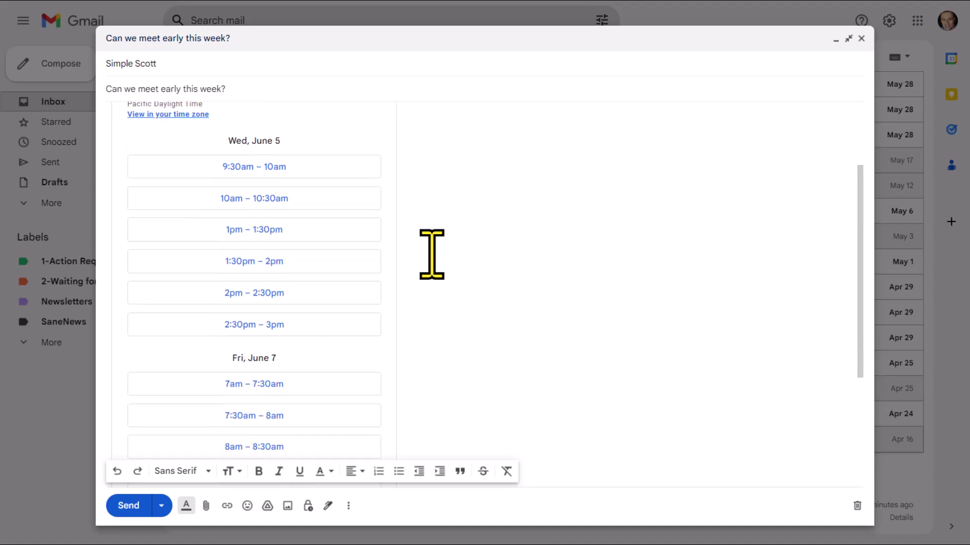
scroll(319, 279, down, 1)
scroll(317, 298, up, 3)
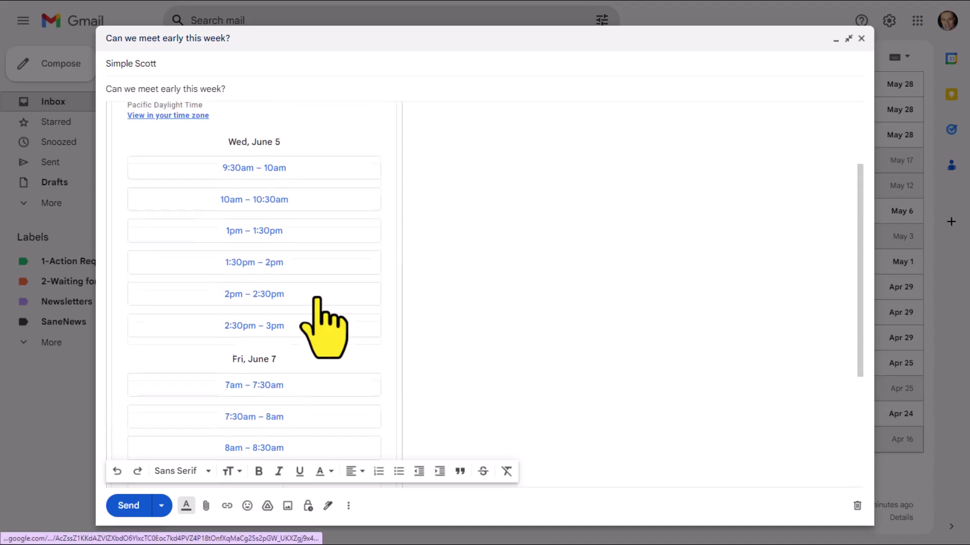
scroll(317, 298, down, 2)
scroll(323, 328, down, 2)
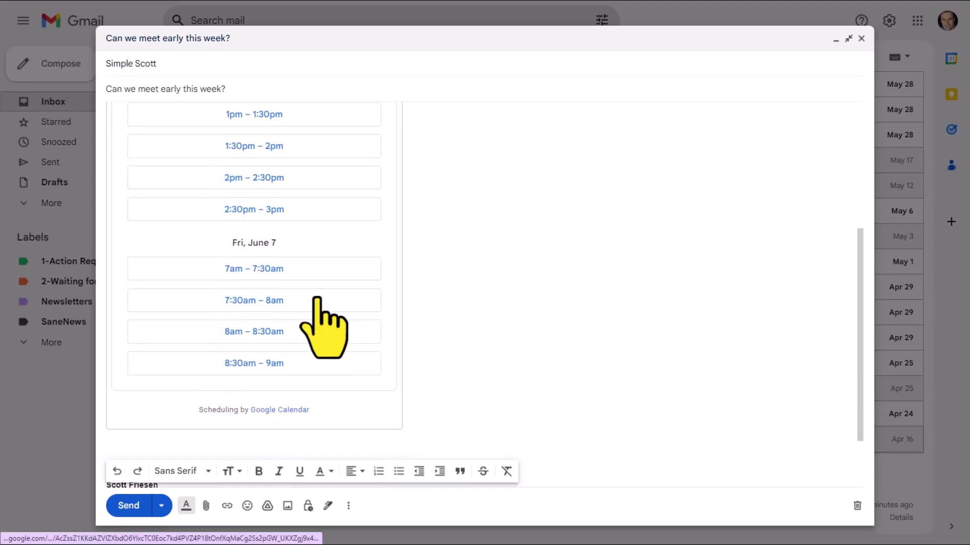
scroll(317, 298, up, 2)
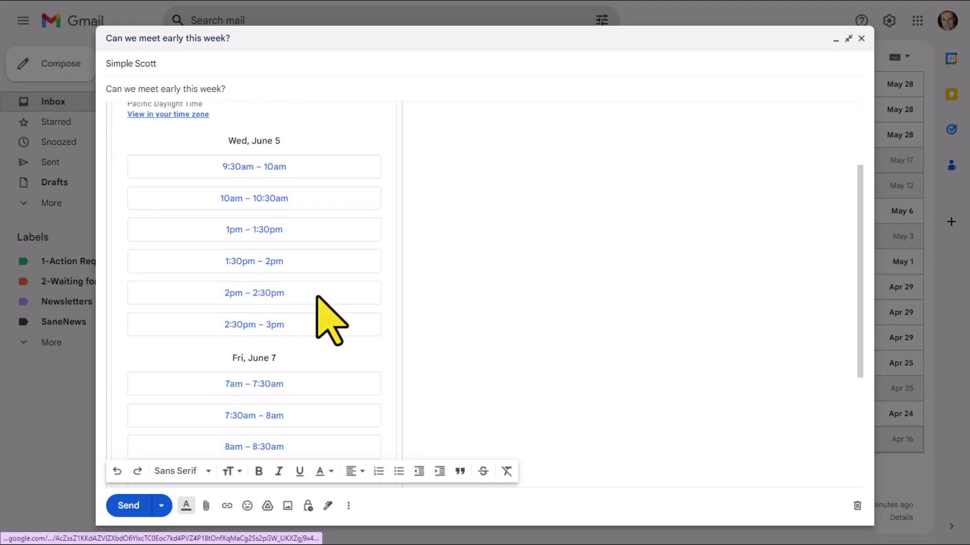
scroll(317, 297, up, 1)
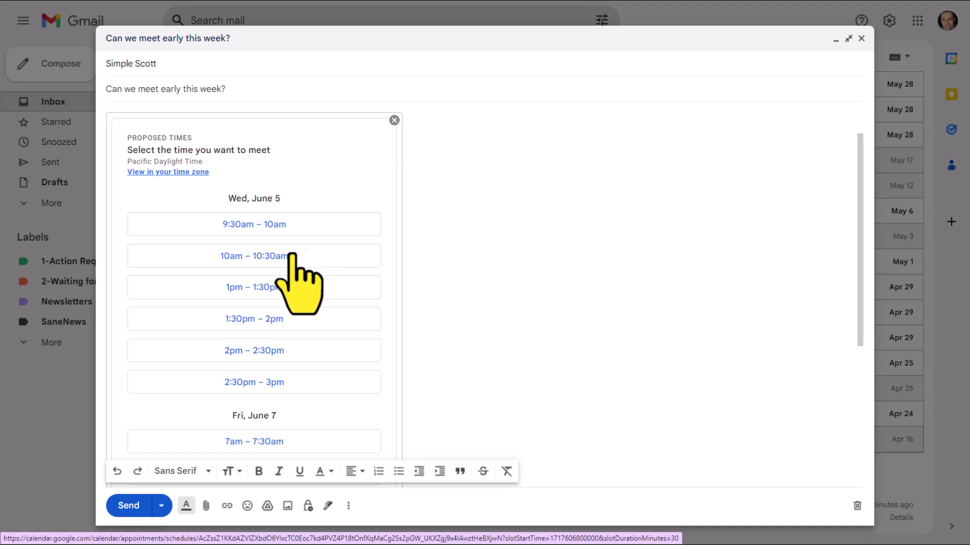
Check the bookable slots in the message once more and send the email
scroll(333, 303, down, 1)
scroll(326, 298, down, 2)
scroll(323, 298, up, 3)
scroll(323, 297, up, 2)
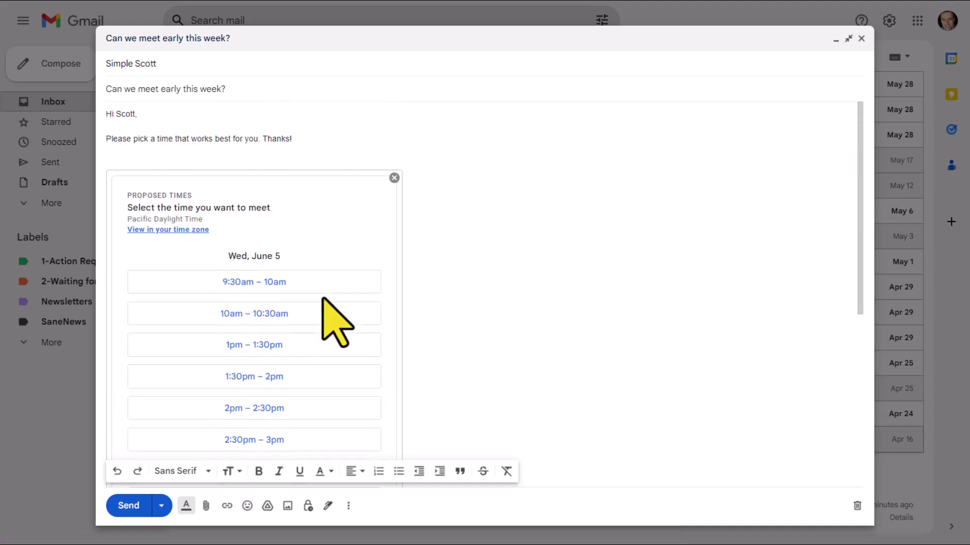
scroll(324, 299, down, 2)
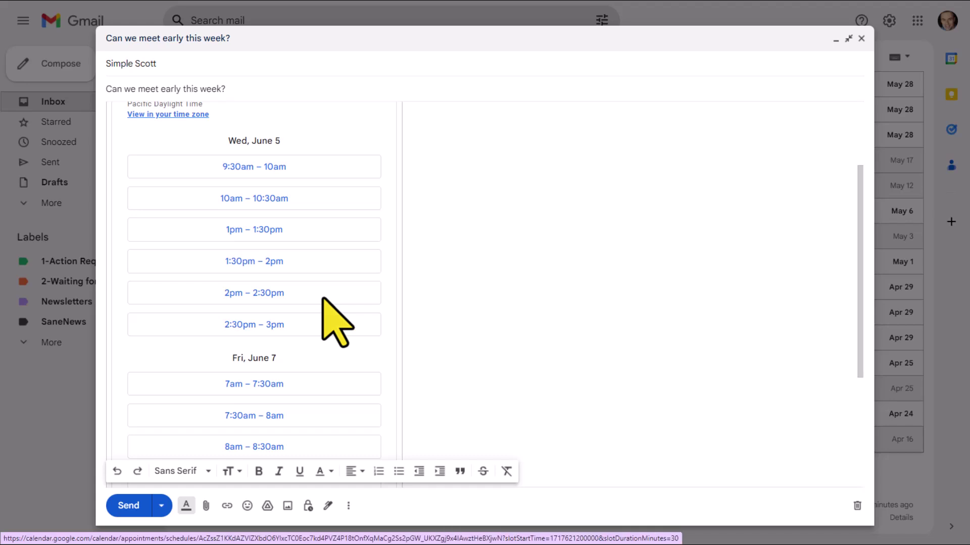
scroll(323, 299, down, 2)
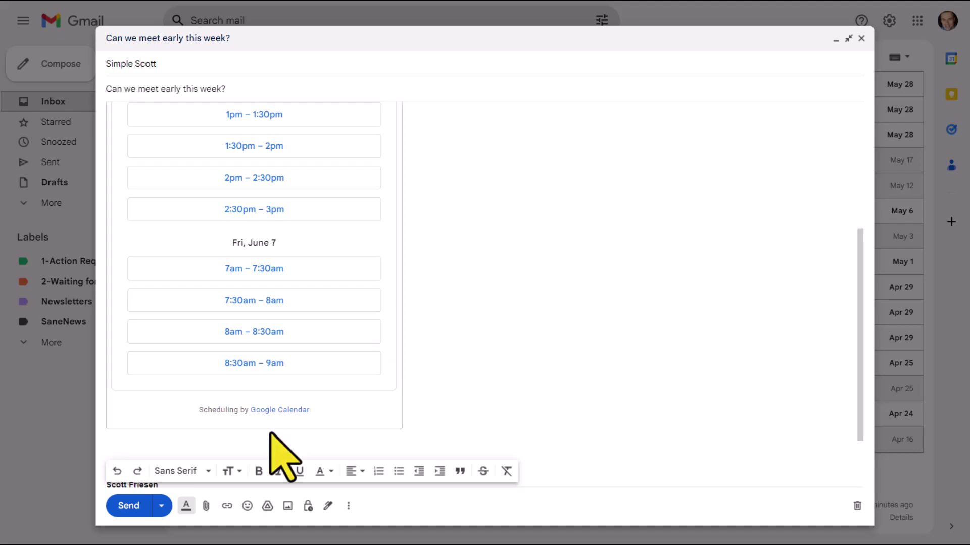
click(120, 507)
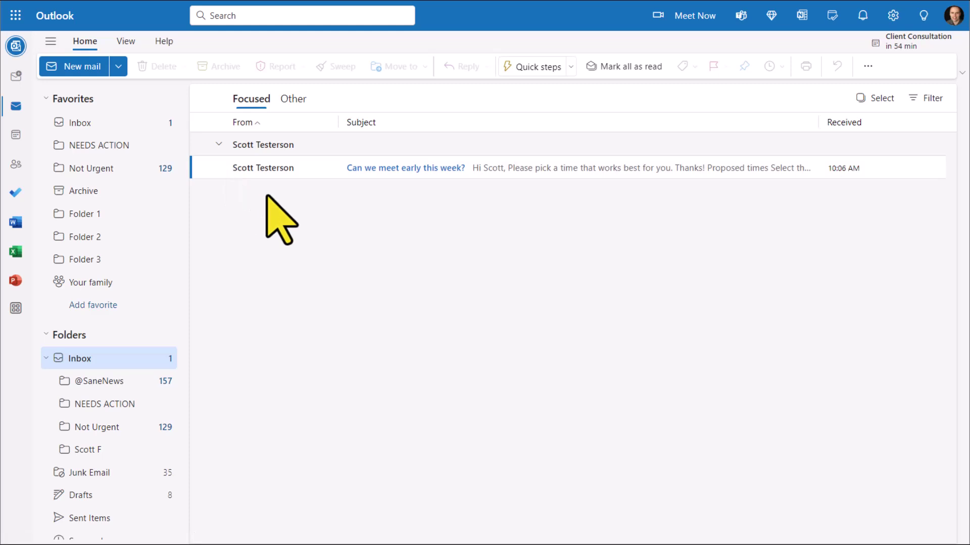
Switch to the recipient's Outlook inbox, open the "Can we meet early this week?" email and review its proposed times
click(367, 168)
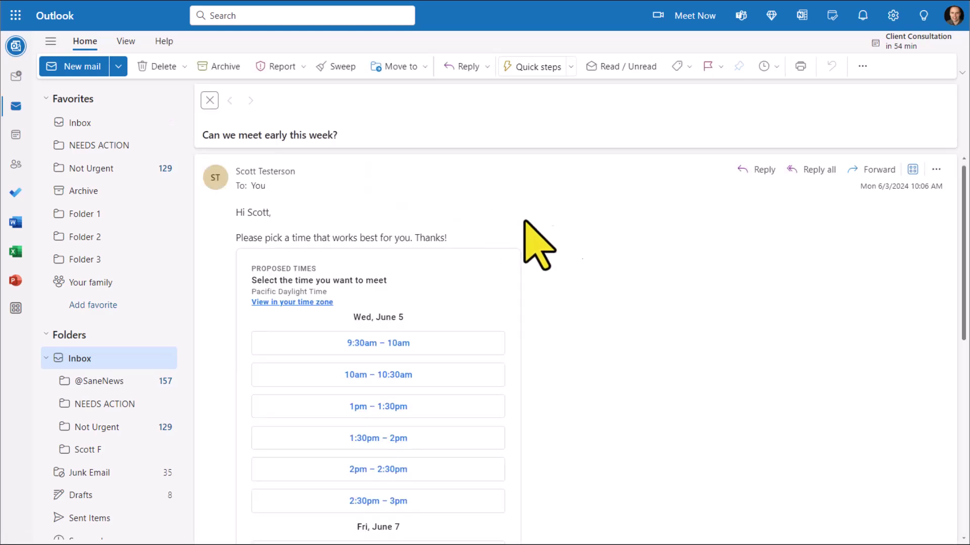
scroll(593, 248, down, 2)
scroll(592, 249, down, 2)
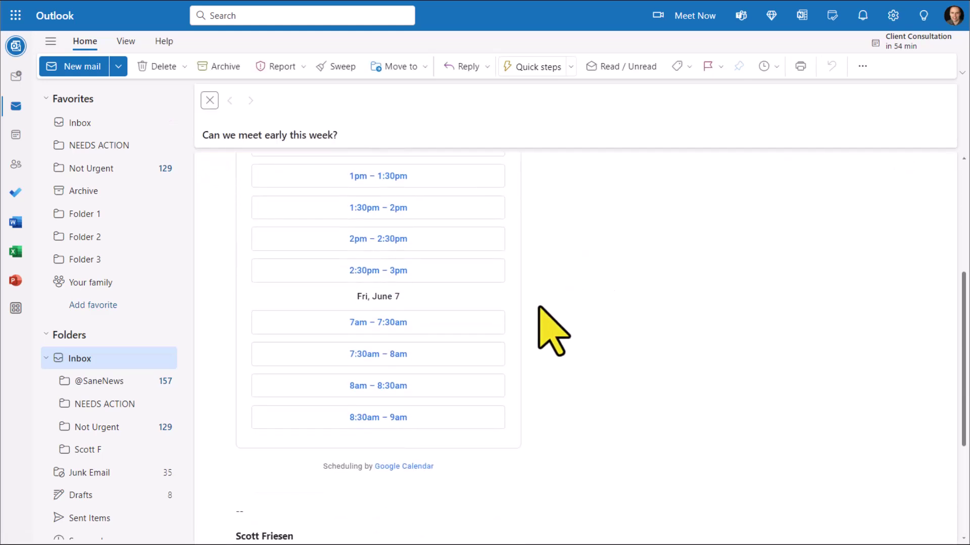
scroll(390, 217, up, 3)
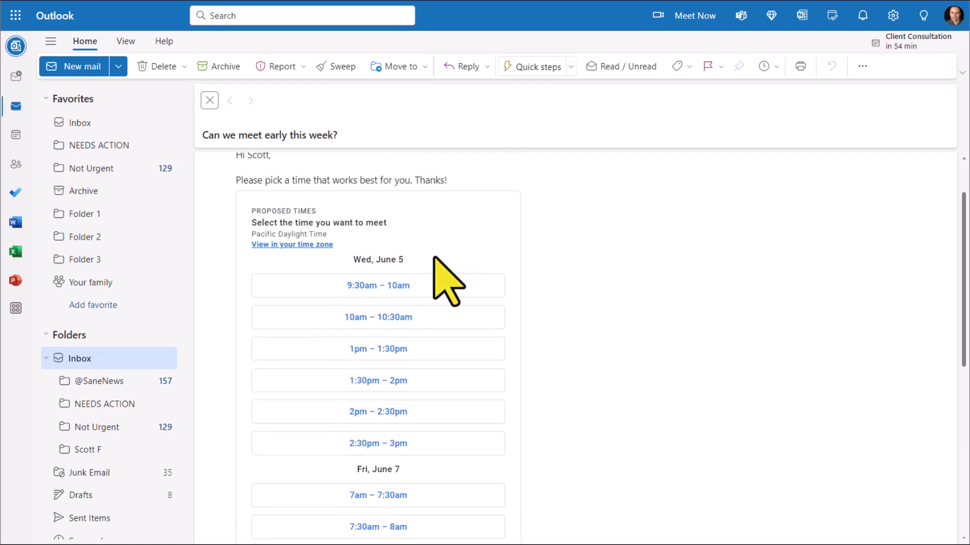
scroll(433, 258, up, 1)
scroll(433, 257, down, 2)
scroll(463, 239, down, 1)
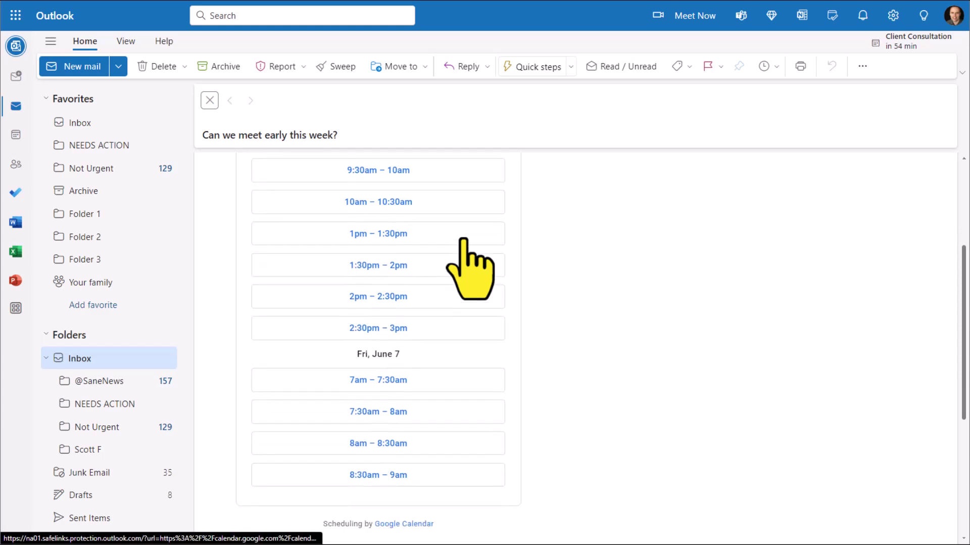
scroll(452, 263, down, 1)
scroll(454, 271, up, 2)
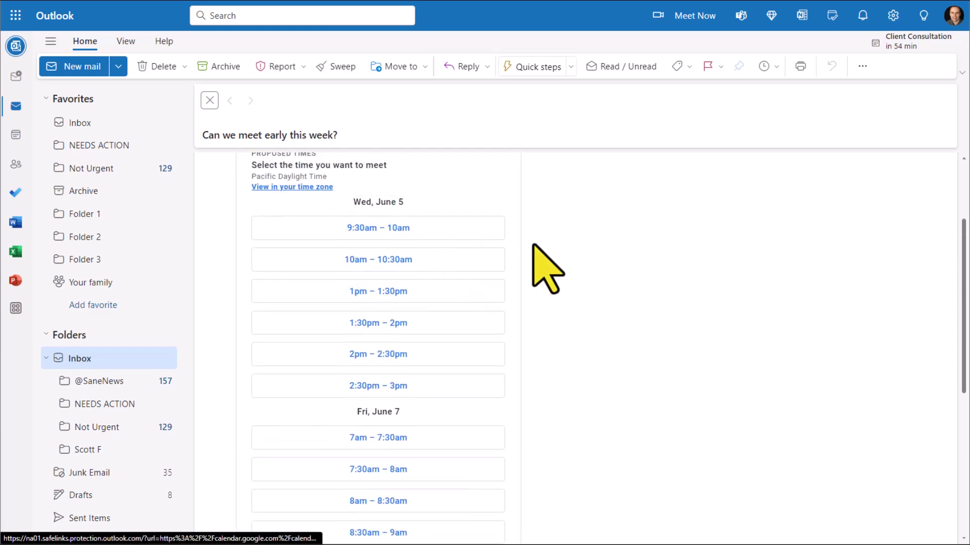
Book the 2pm – 2:30pm slot on Wednesday, June 5 using the invitee's name and email address
click(358, 357)
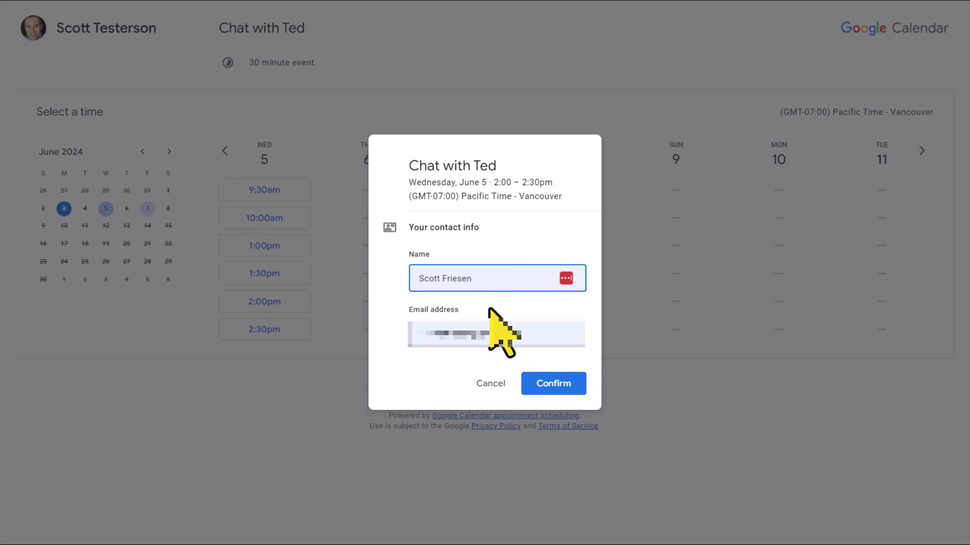
click(485, 329)
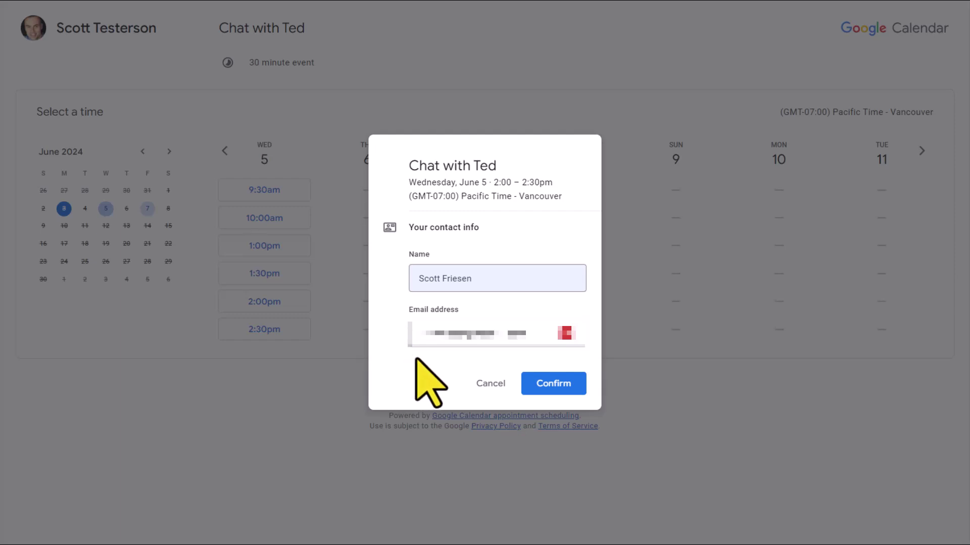
click(550, 385)
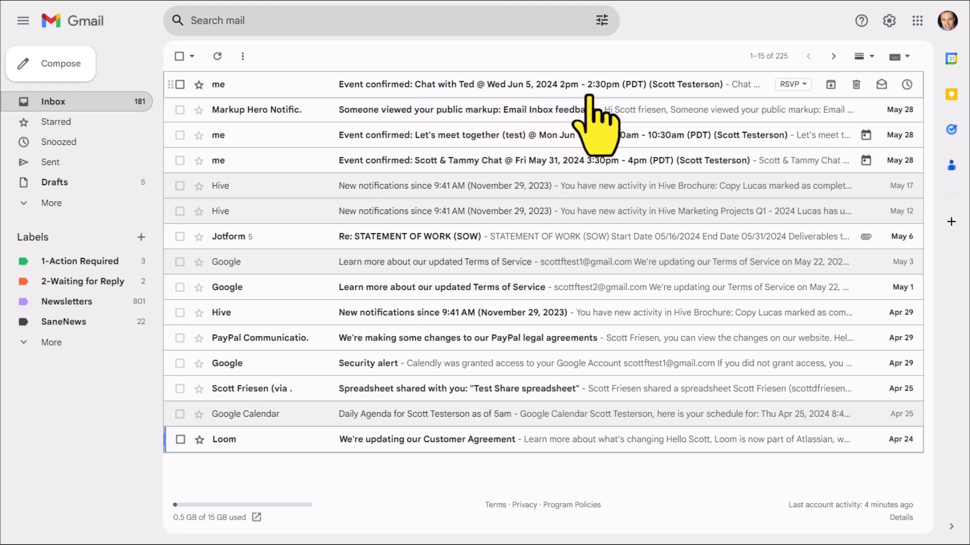
Switch to Google Calendar and check the booked chat on Wednesday, June 5 in the week view
click(91, 1)
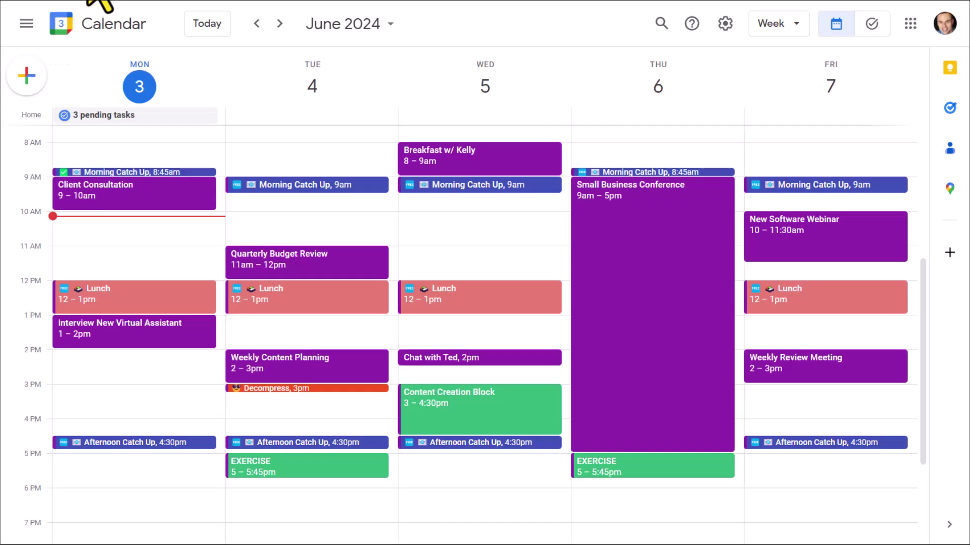
scroll(481, 242, down, 1)
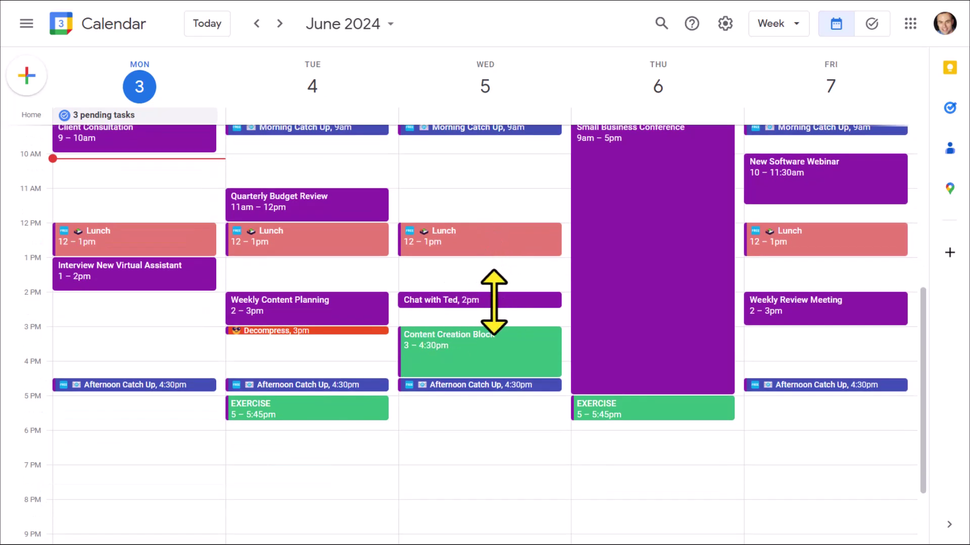
scroll(494, 310, up, 1)
scroll(471, 248, up, 1)
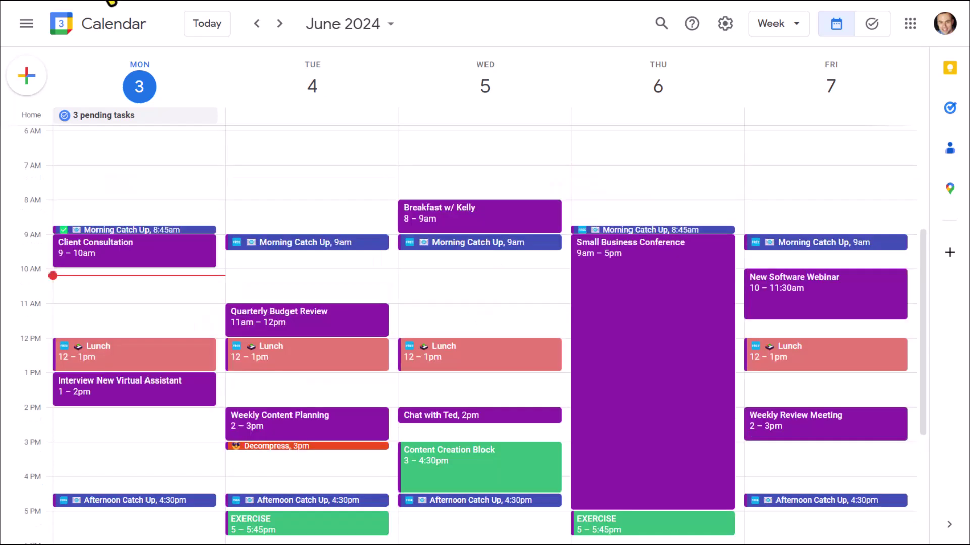
Compare the time slots offered in the sent Gmail message with the calendar's June 5 and June 7 availability
click(205, 0)
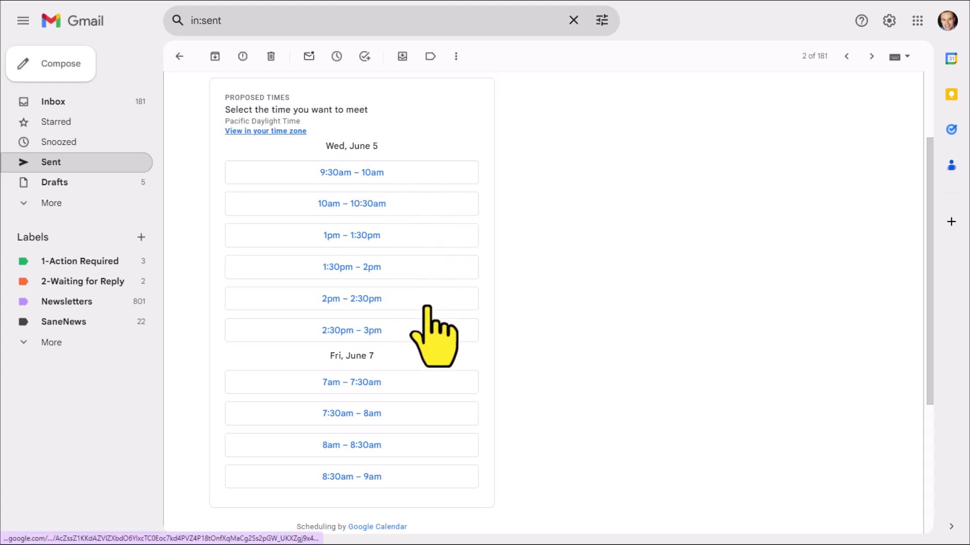
click(104, 3)
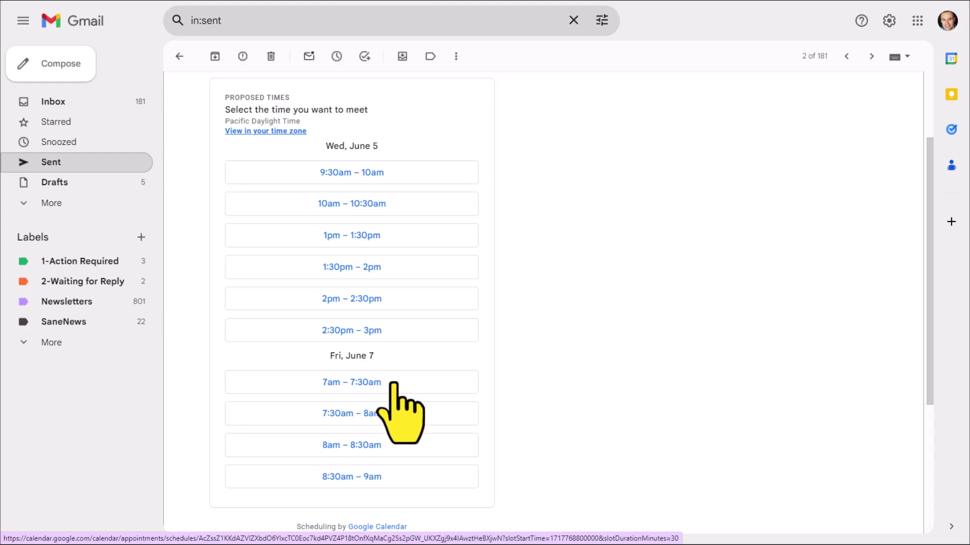
click(96, 1)
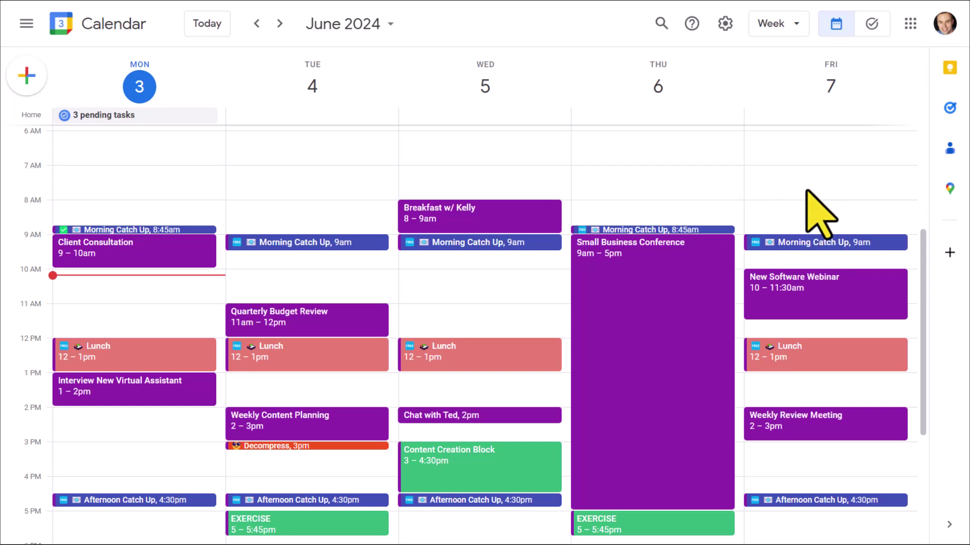
click(225, 3)
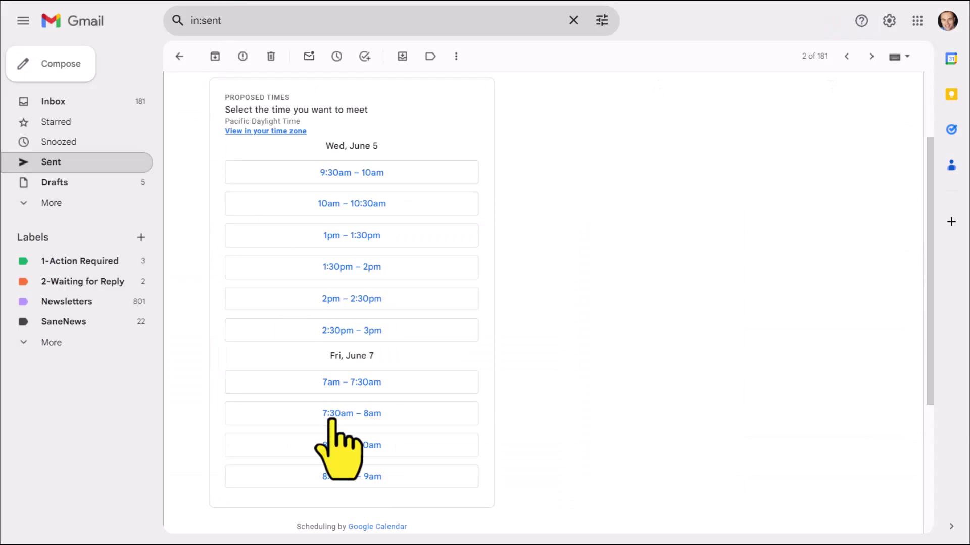
click(92, 3)
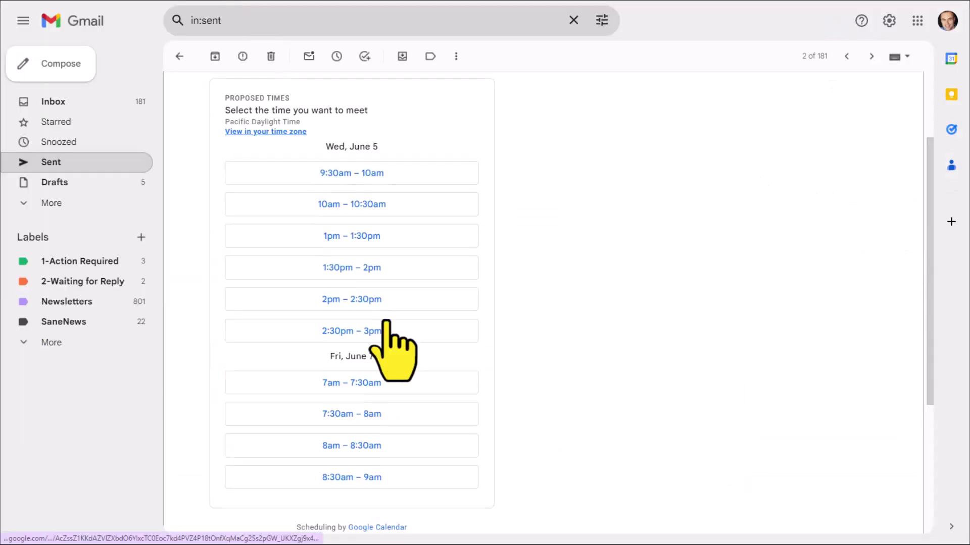
scroll(390, 324, up, 1)
scroll(421, 295, down, 1)
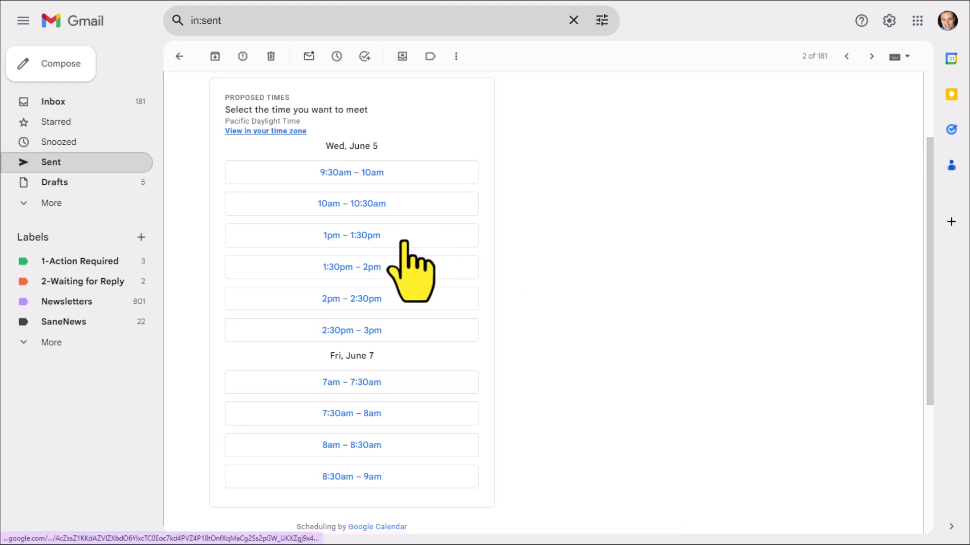
click(115, 1)
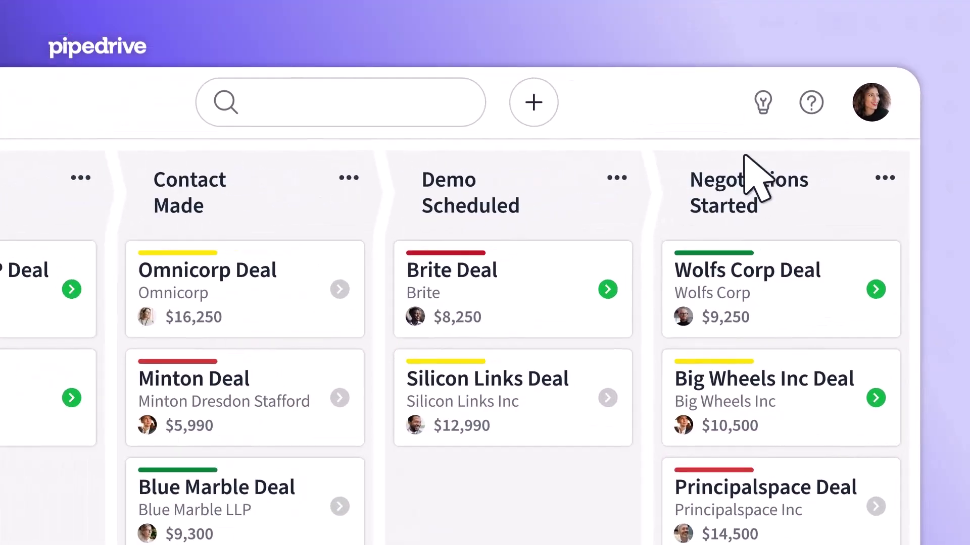
click(763, 103)
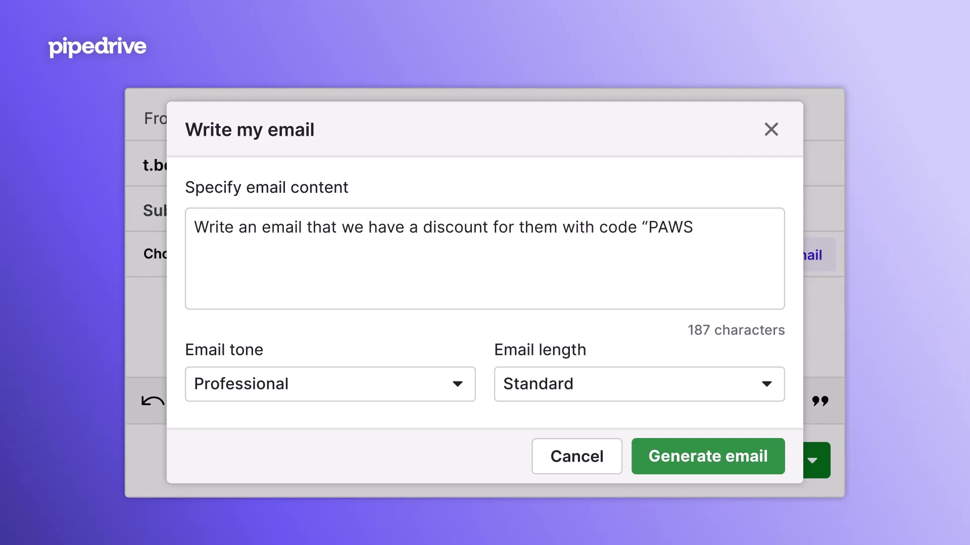
click(654, 454)
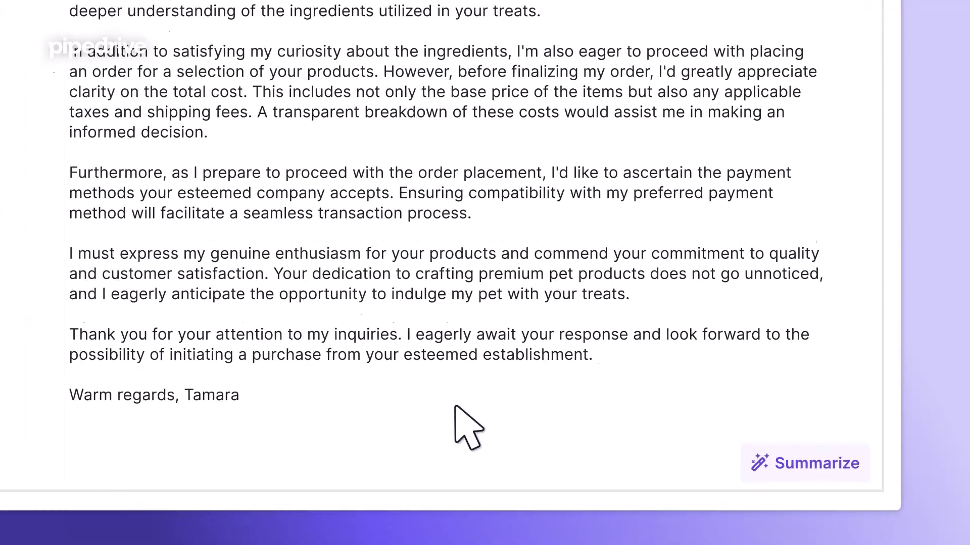
click(697, 429)
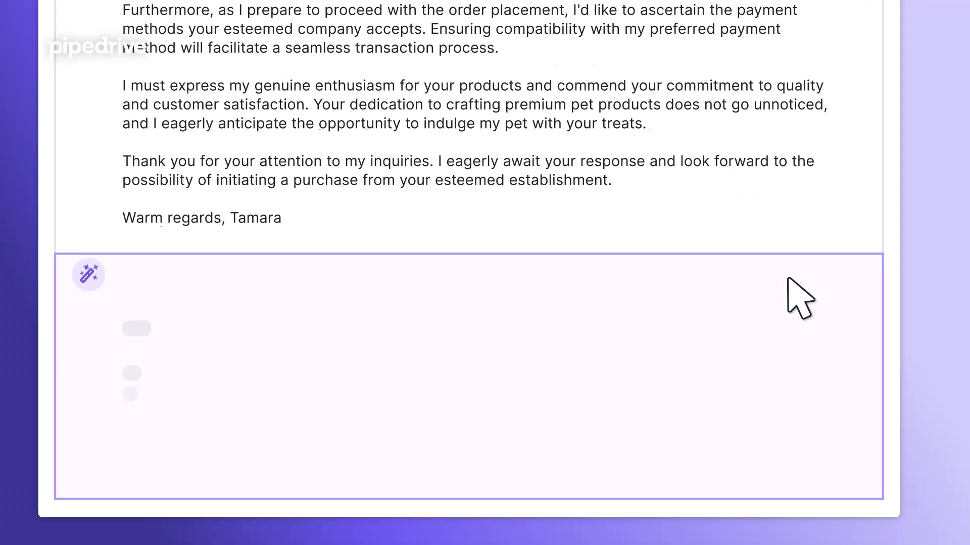